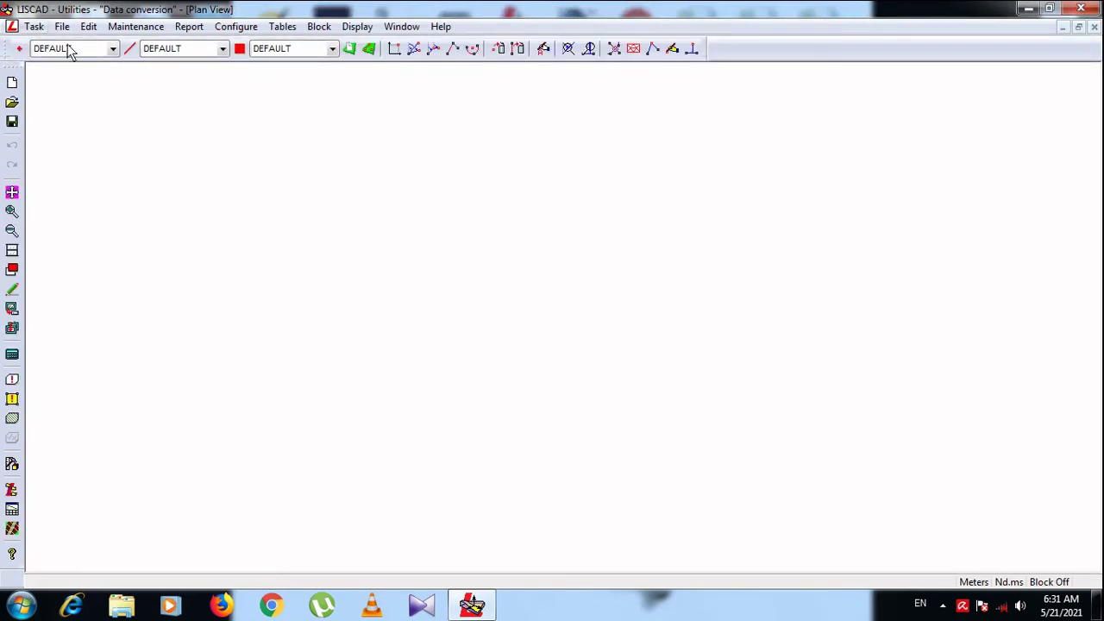
# - Switch to the Data Conversions task and view the import formats it offers
pyautogui.click(34, 26)
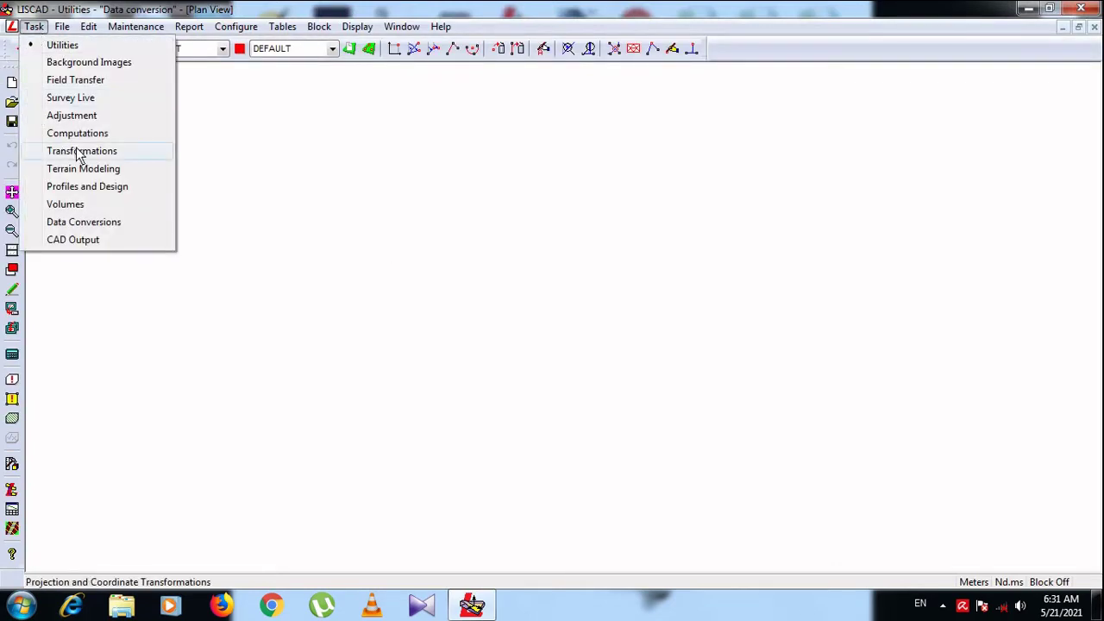
pyautogui.click(84, 221)
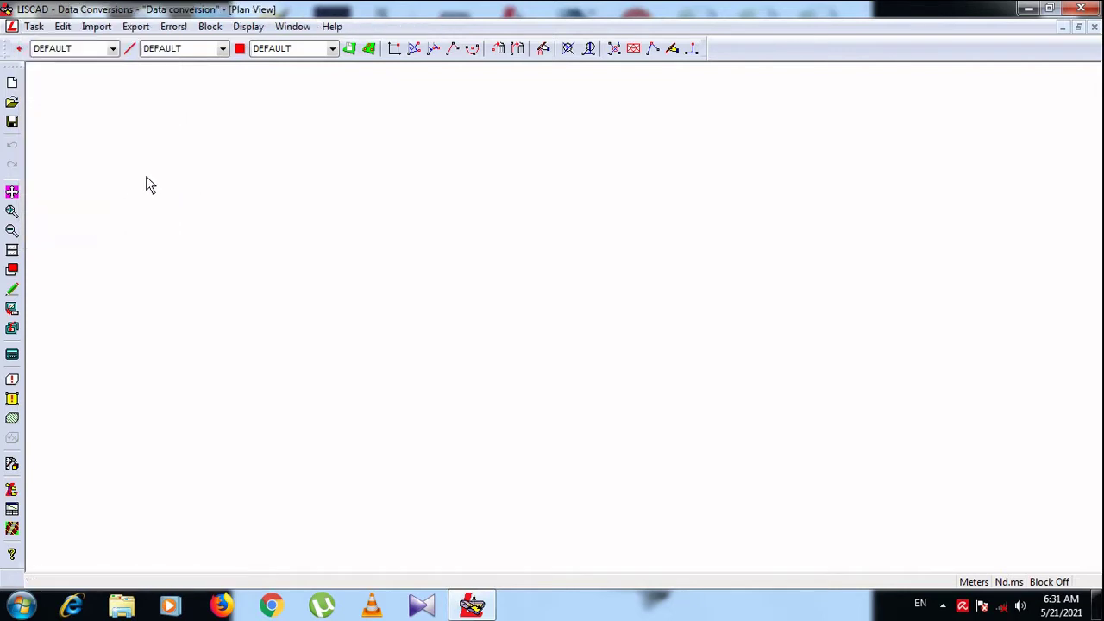
pyautogui.click(109, 35)
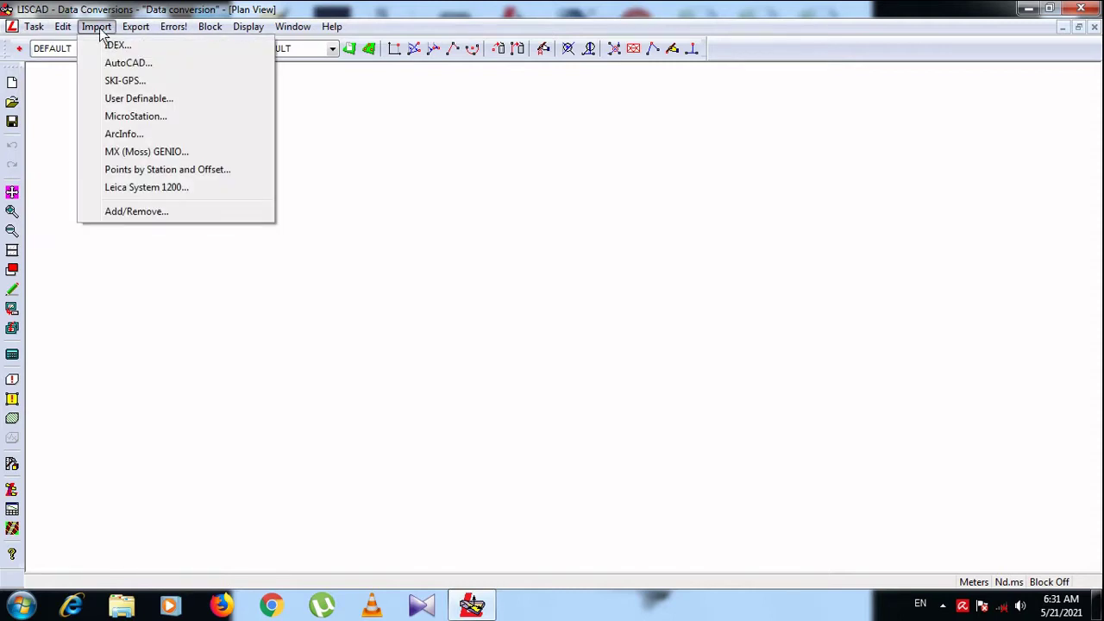
pyautogui.moveTo(61, 30)
pyautogui.click(313, 95)
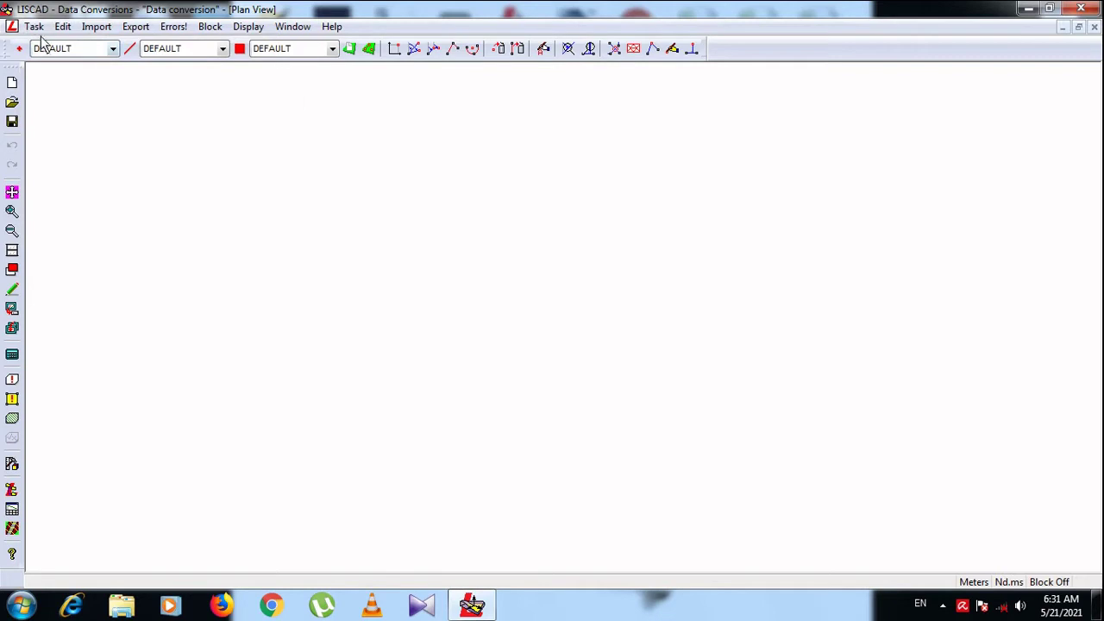
# - Return to the Utilities task and review the units configuration without changing it
pyautogui.click(34, 26)
pyautogui.click(48, 42)
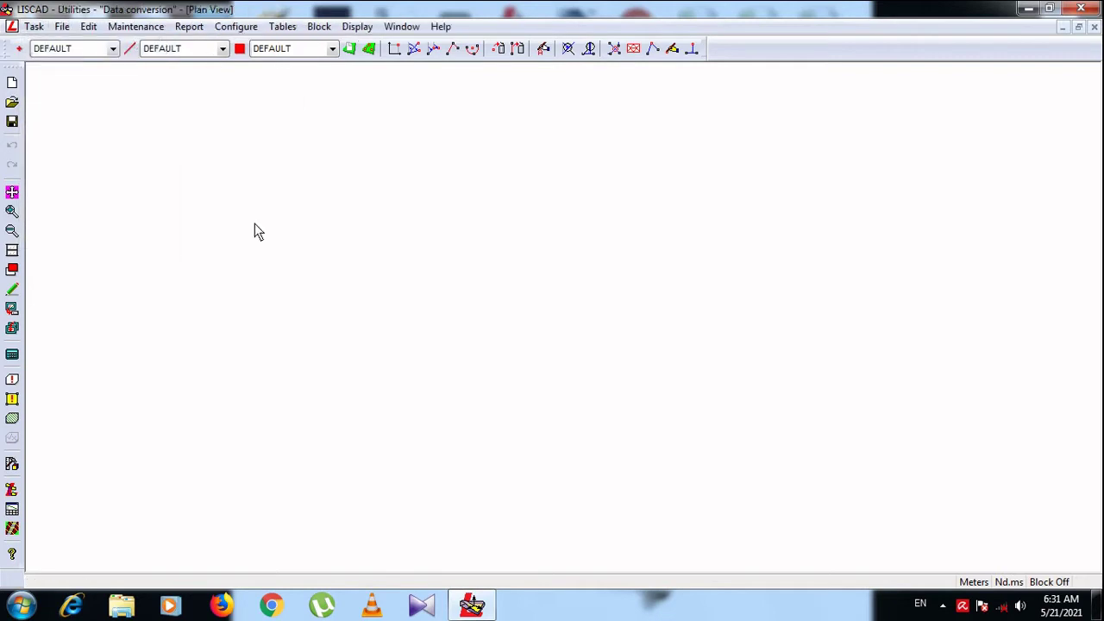
pyautogui.click(237, 26)
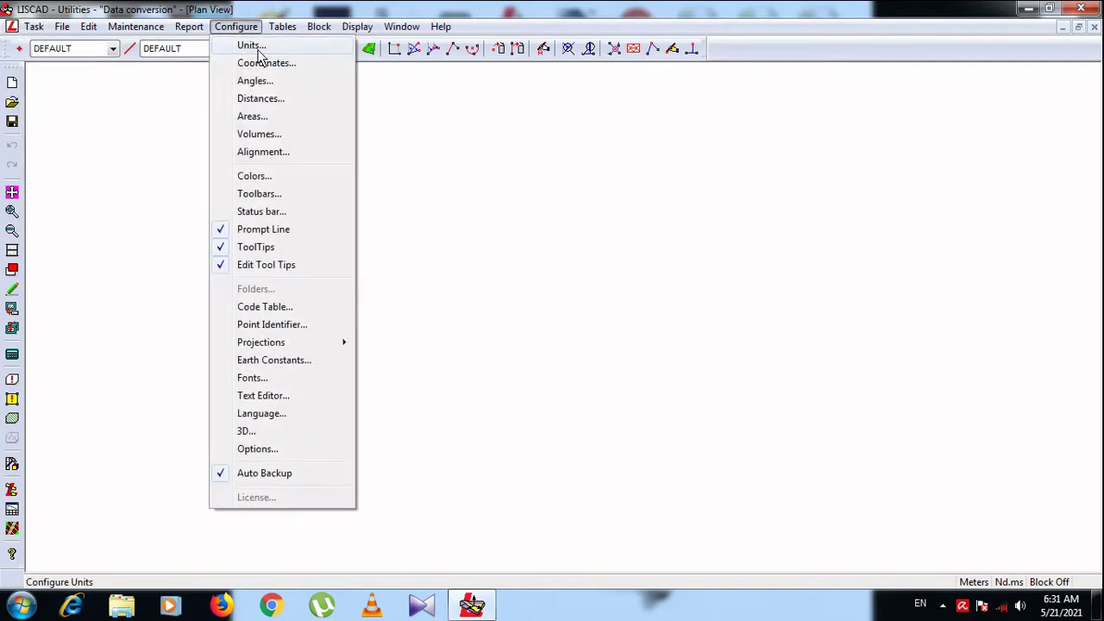
pyautogui.click(247, 42)
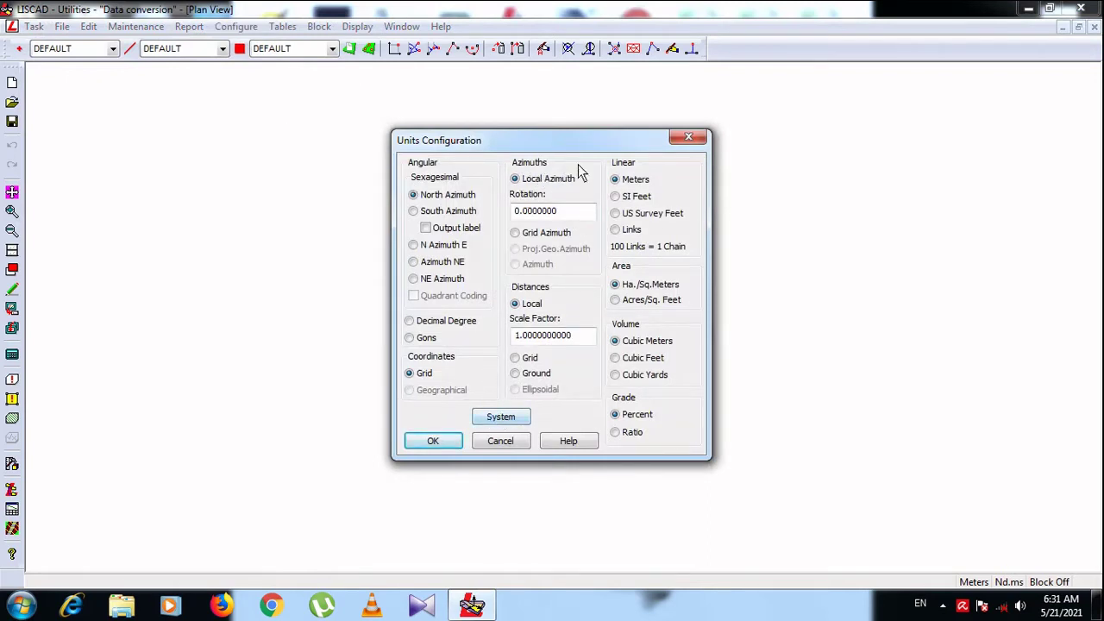
pyautogui.click(503, 439)
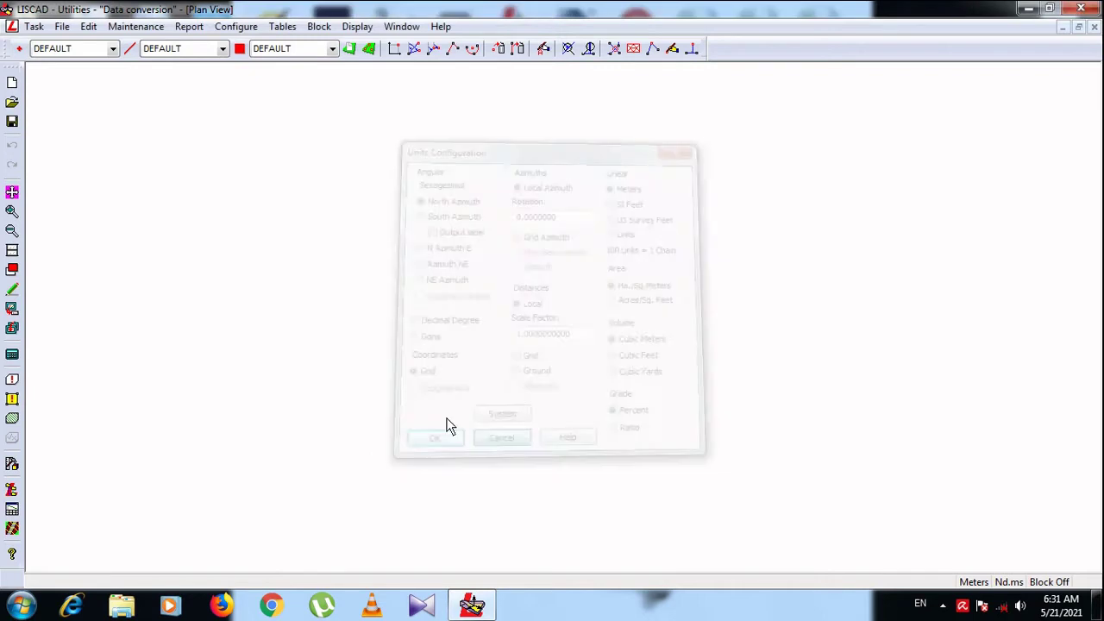
# - Switch to the Data Conversions task and view the attributes of the DEFAULT point code
pyautogui.click(34, 26)
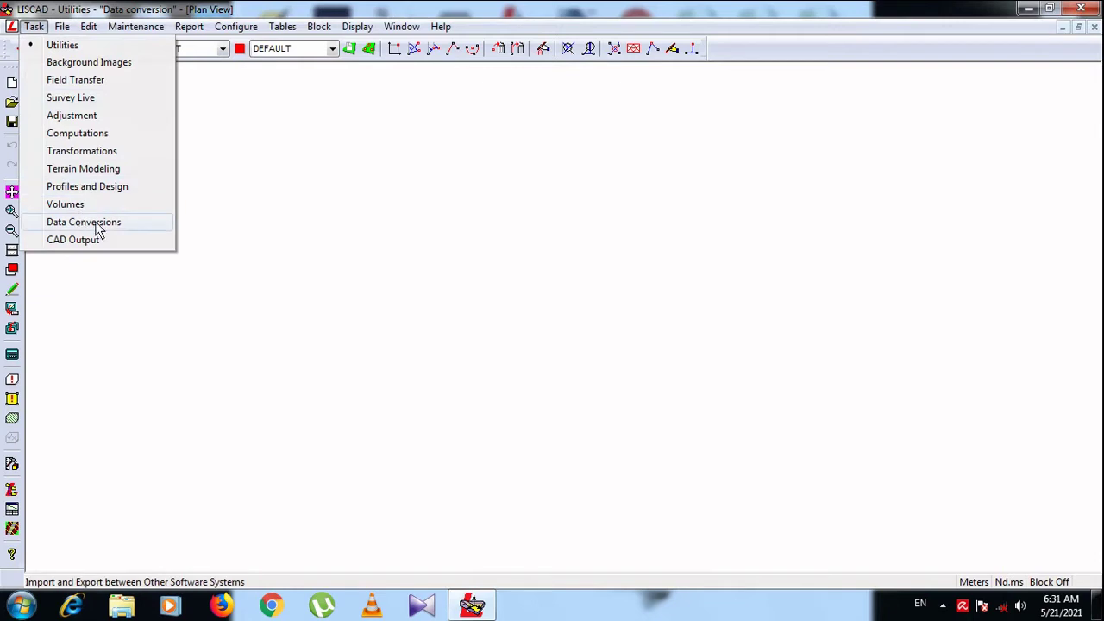
pyautogui.click(94, 222)
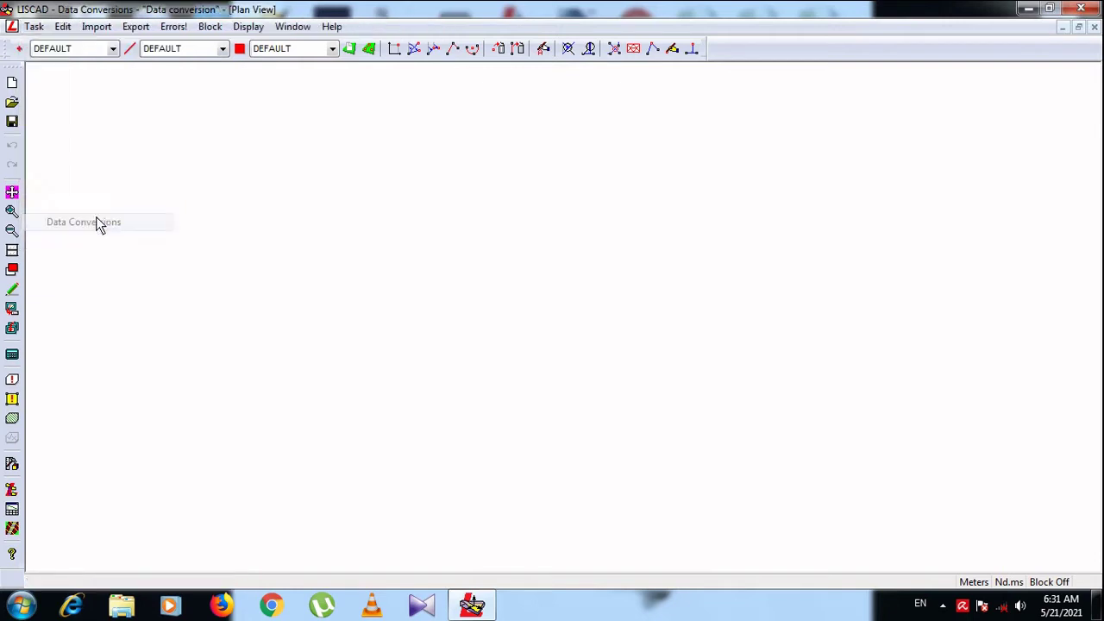
pyautogui.click(19, 49)
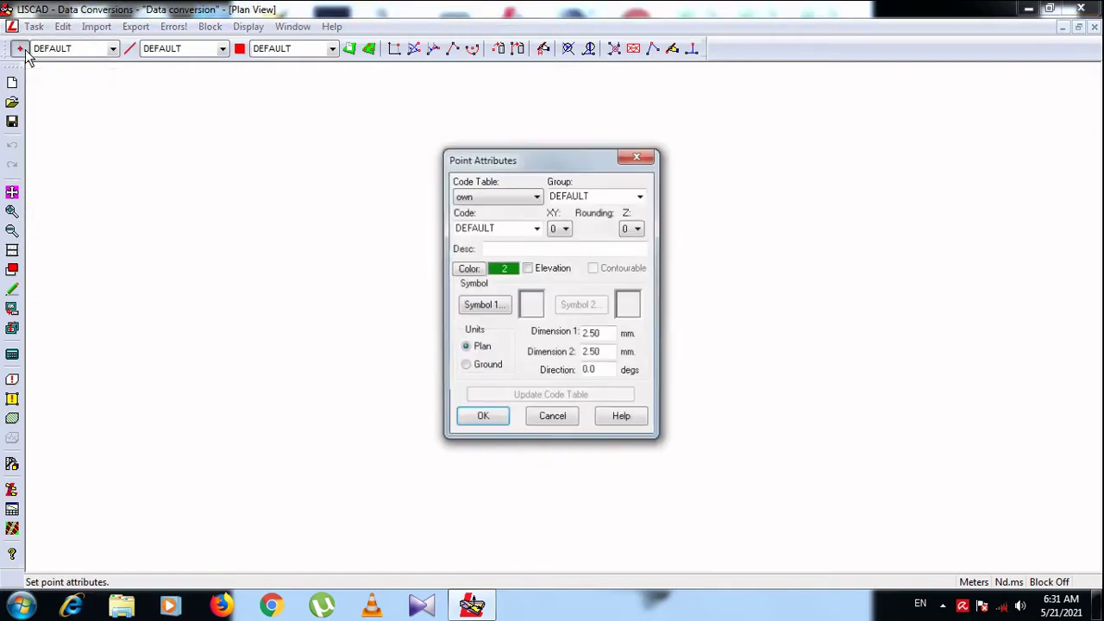
pyautogui.click(636, 162)
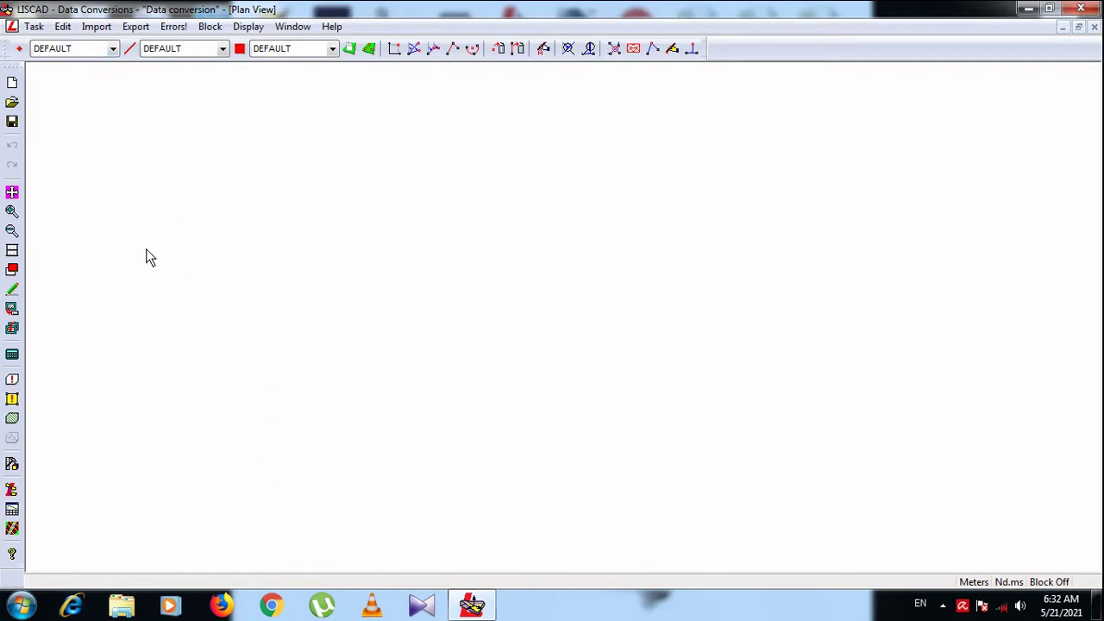
# - Set the current point code to SH
pyautogui.click(112, 49)
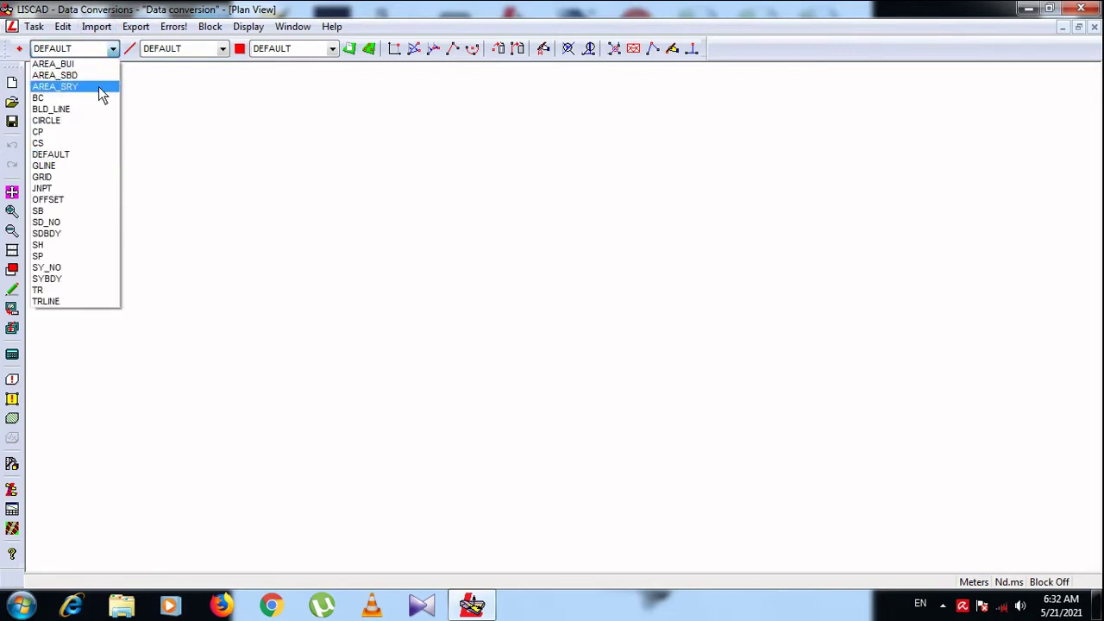
pyautogui.click(125, 92)
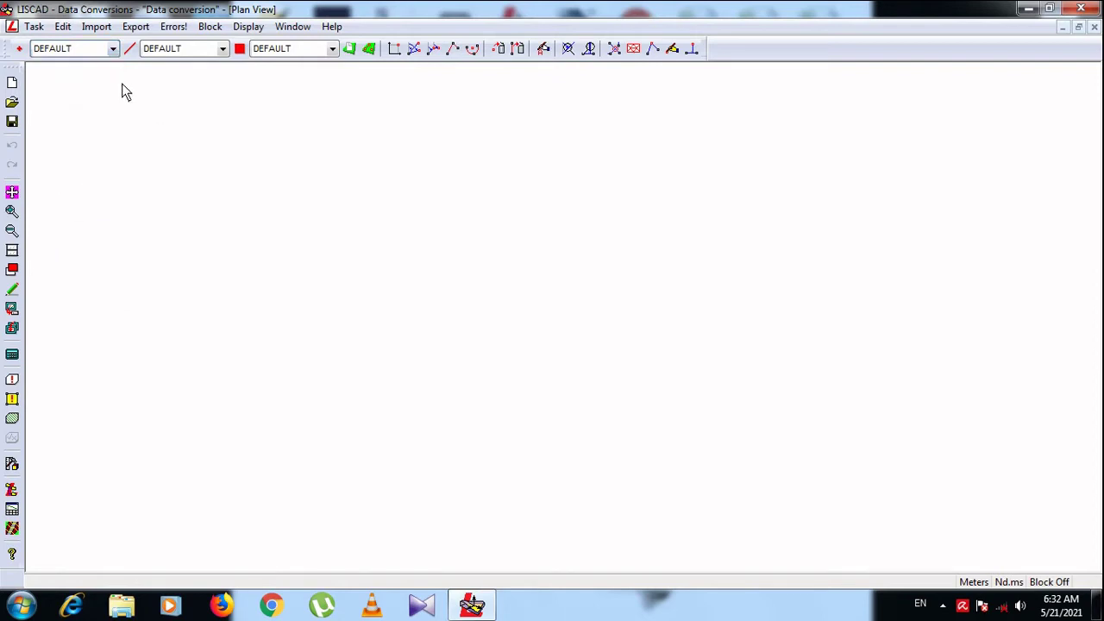
pyautogui.click(113, 50)
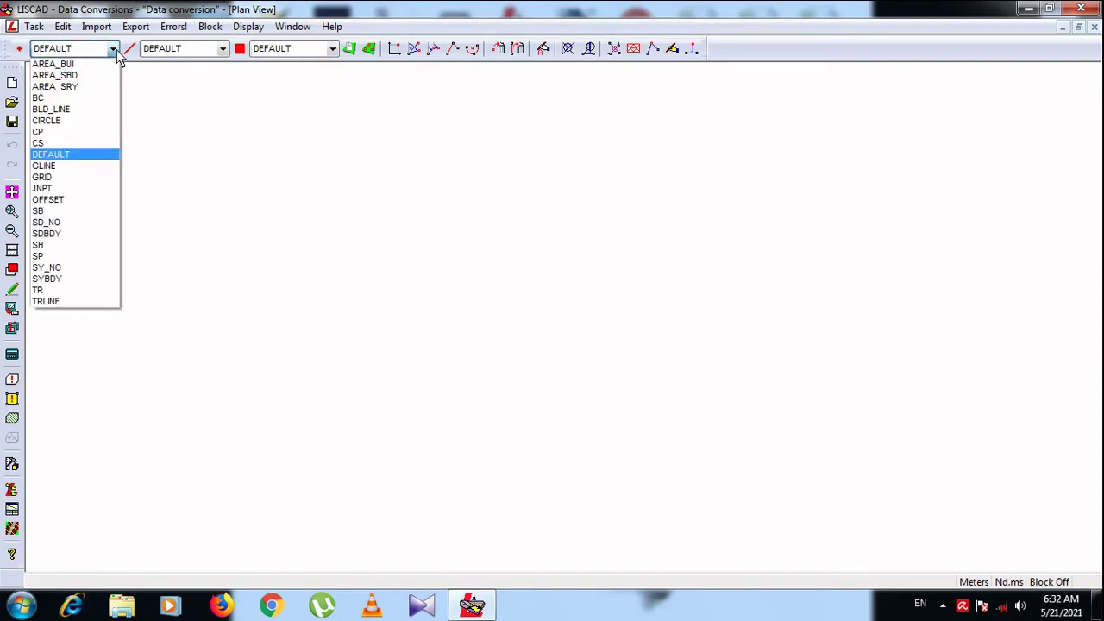
pyautogui.click(167, 128)
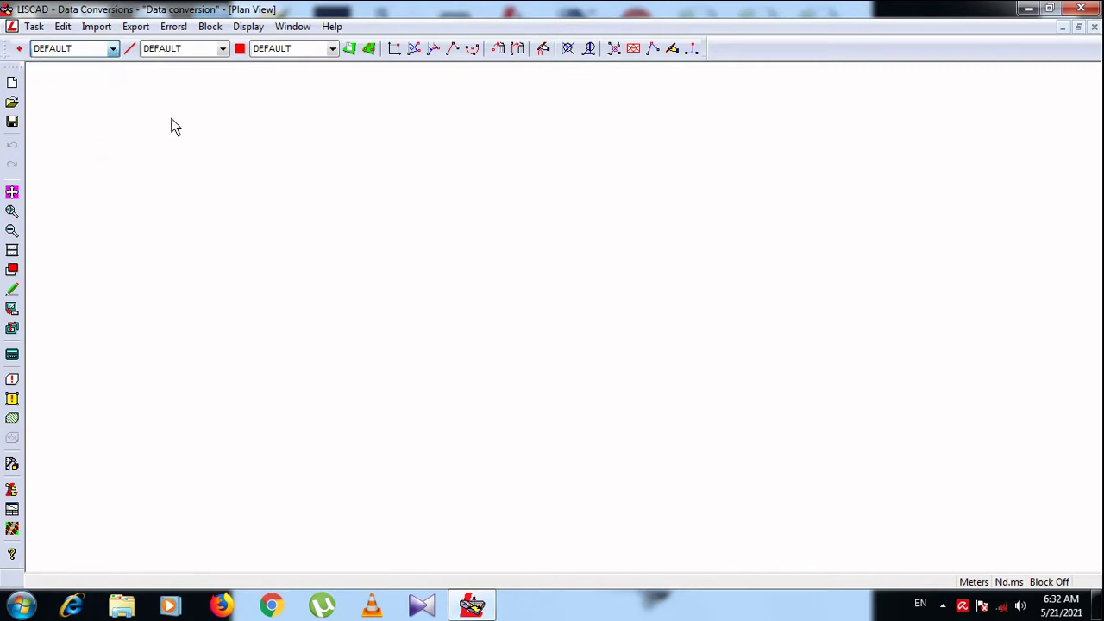
pyautogui.click(113, 50)
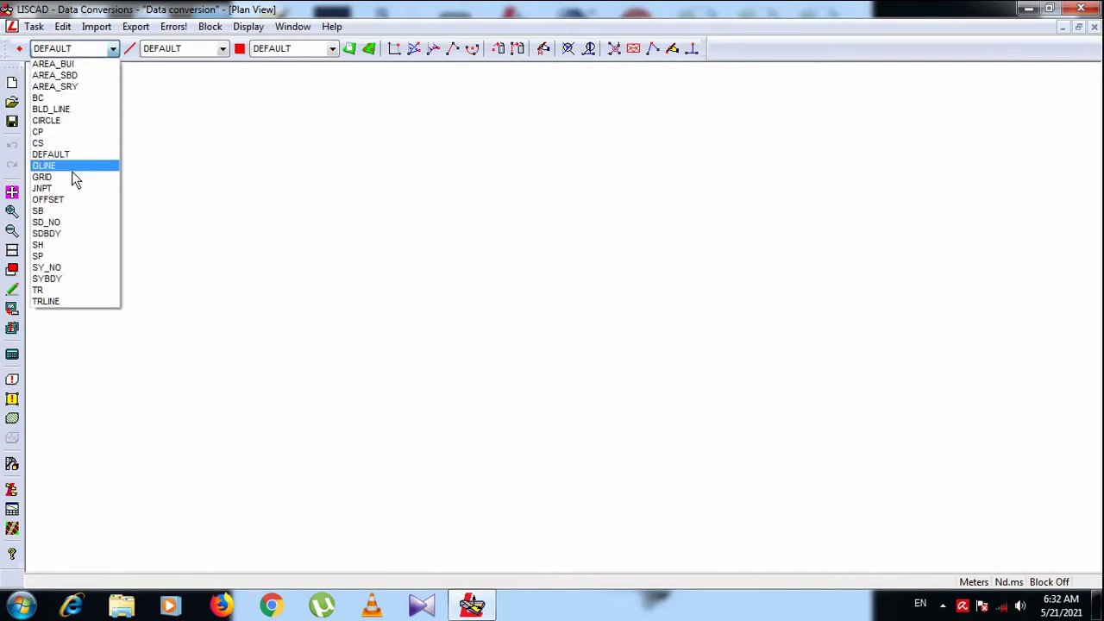
pyautogui.click(50, 246)
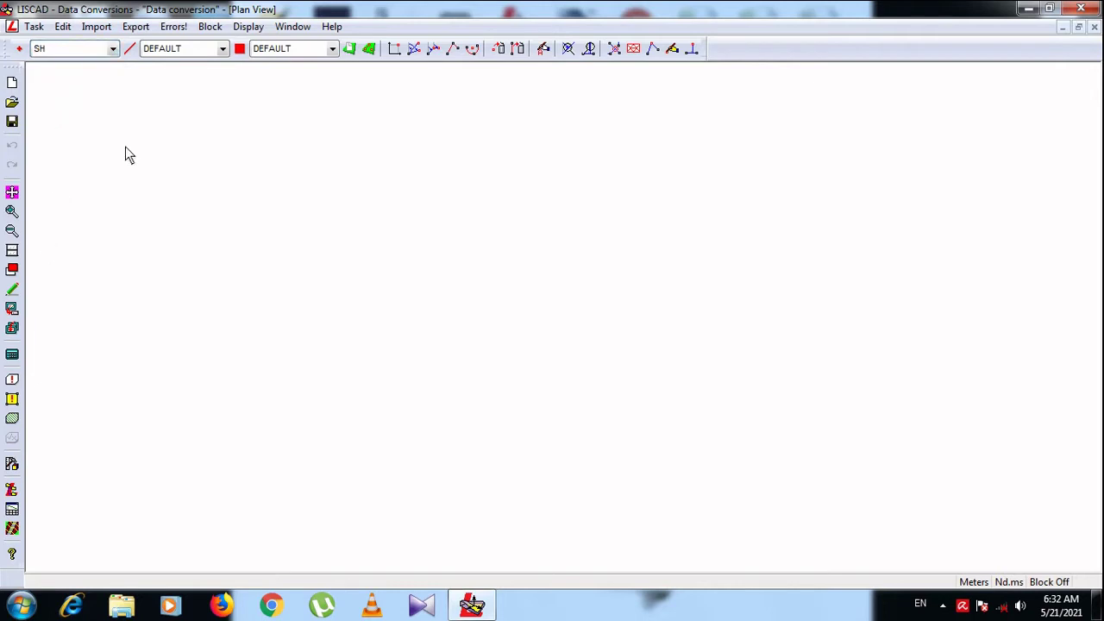
# - Review the point attributes of the SH code and the list of available line codes
pyautogui.click(19, 48)
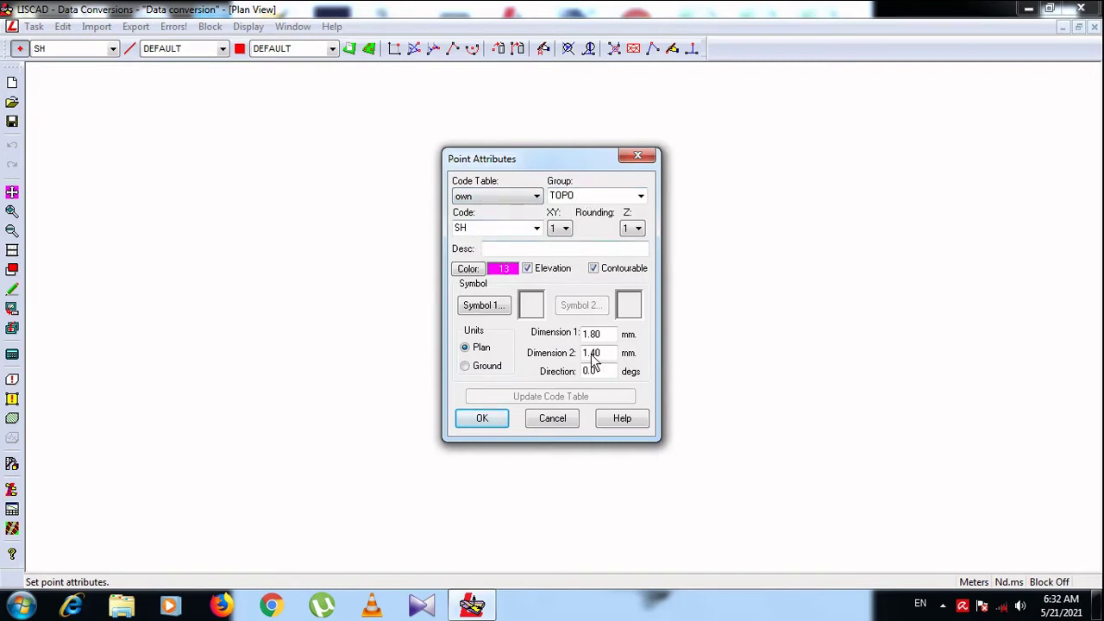
pyautogui.click(484, 419)
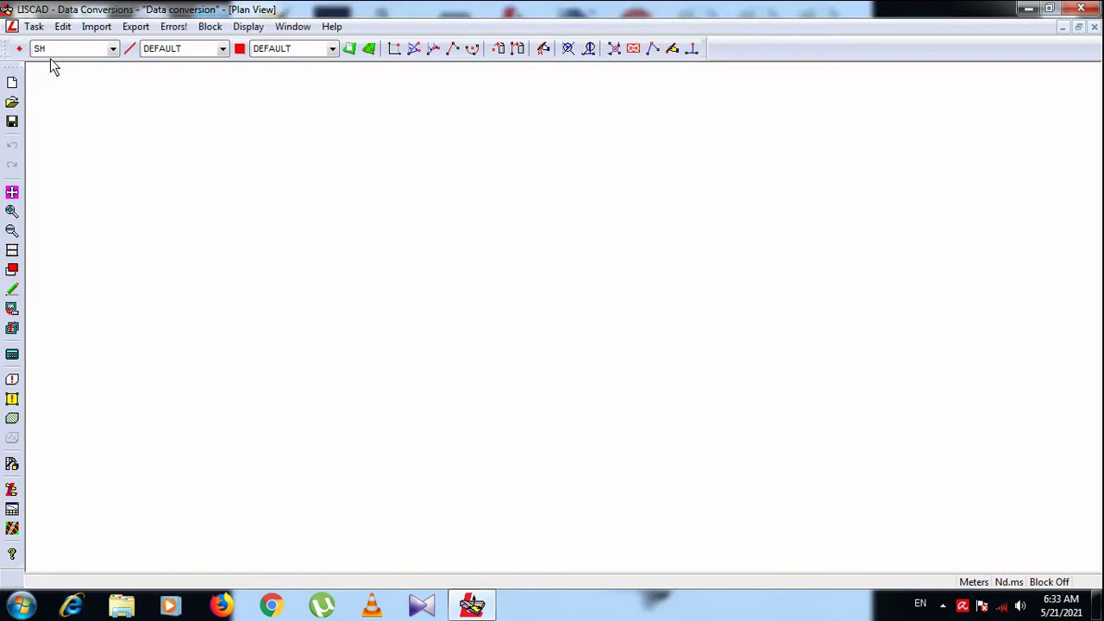
pyautogui.click(181, 53)
pyautogui.click(178, 52)
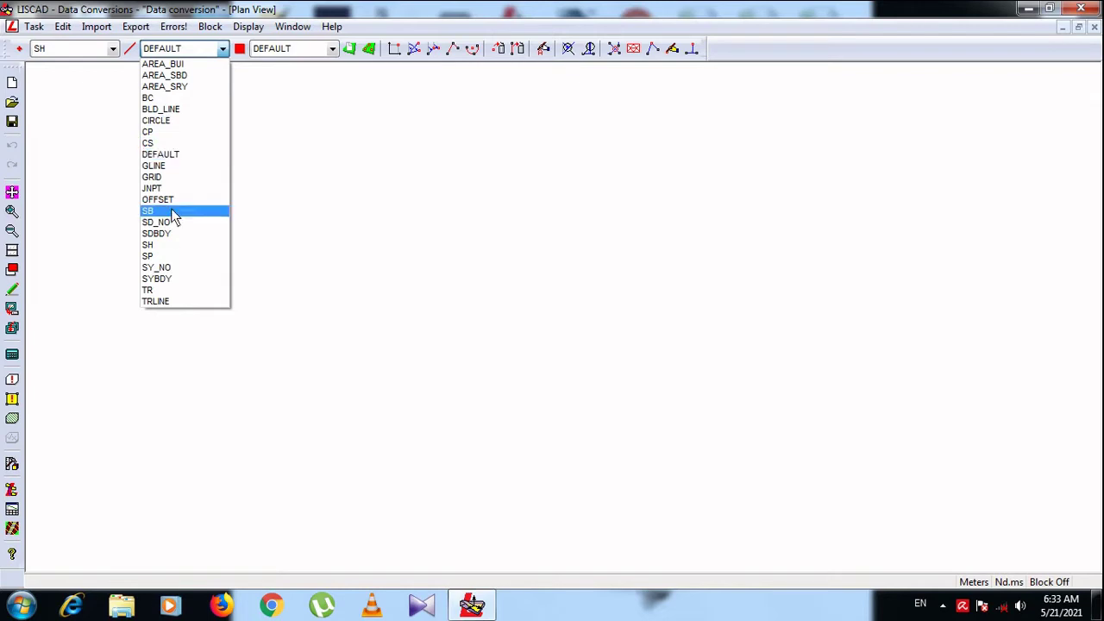
pyautogui.click(286, 147)
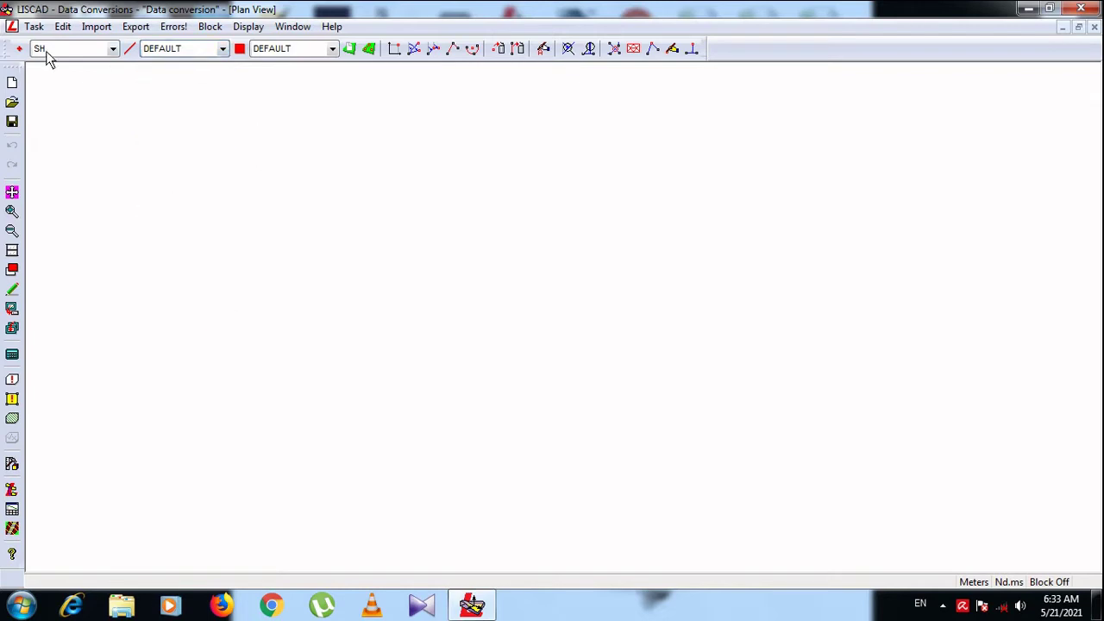
# - Remove MX (Moss) GENIO from the installed import formats
pyautogui.click(97, 31)
pyautogui.moveTo(62, 28)
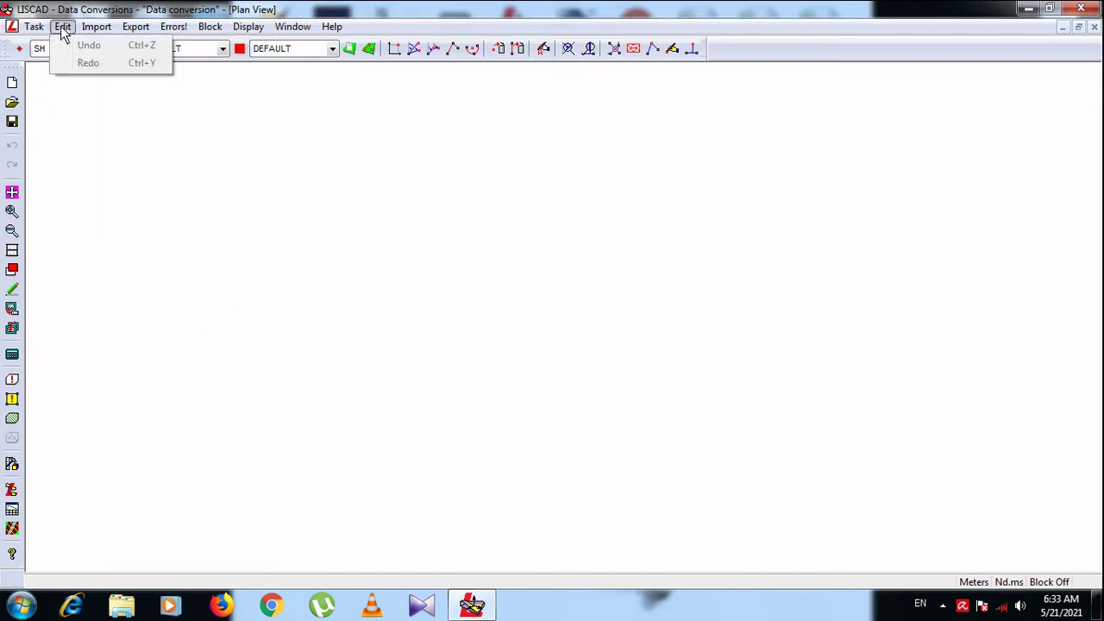
pyautogui.moveTo(105, 32)
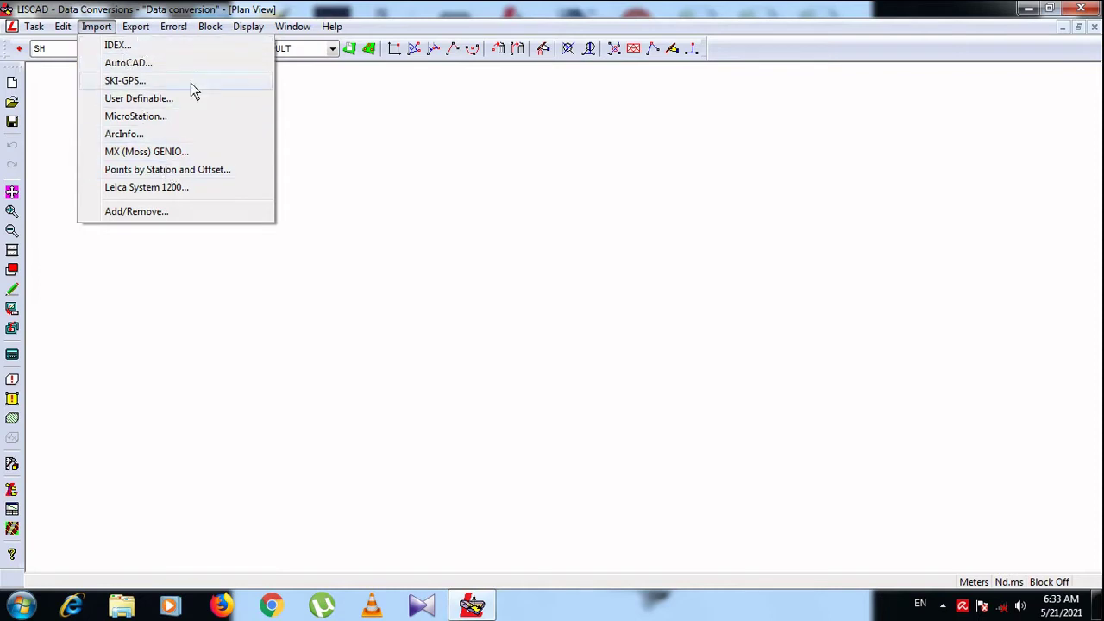
pyautogui.click(136, 215)
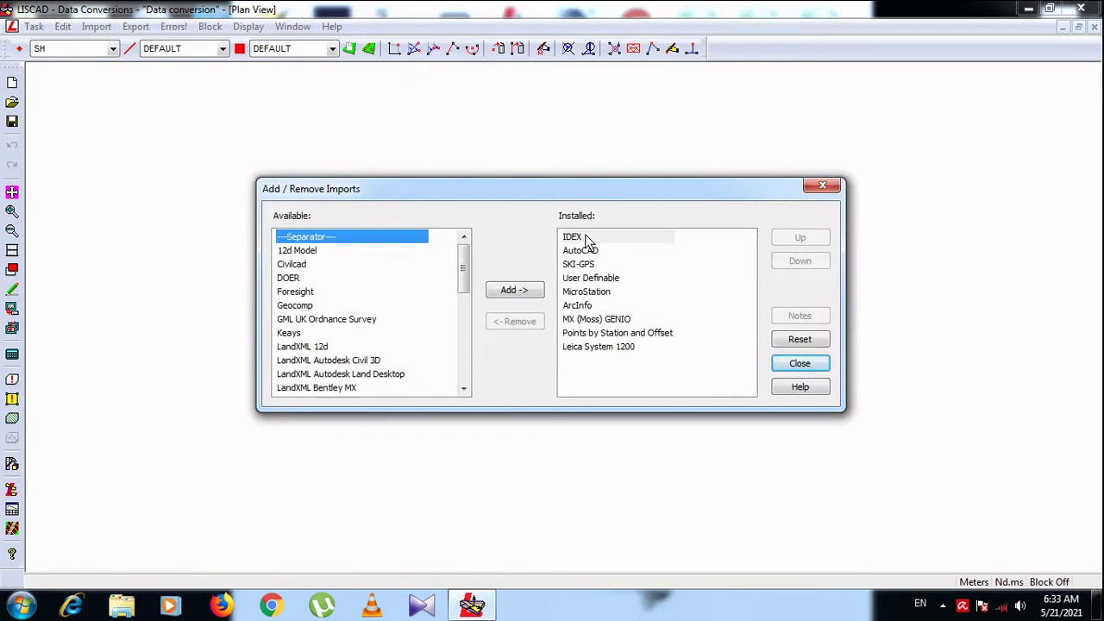
pyautogui.click(612, 320)
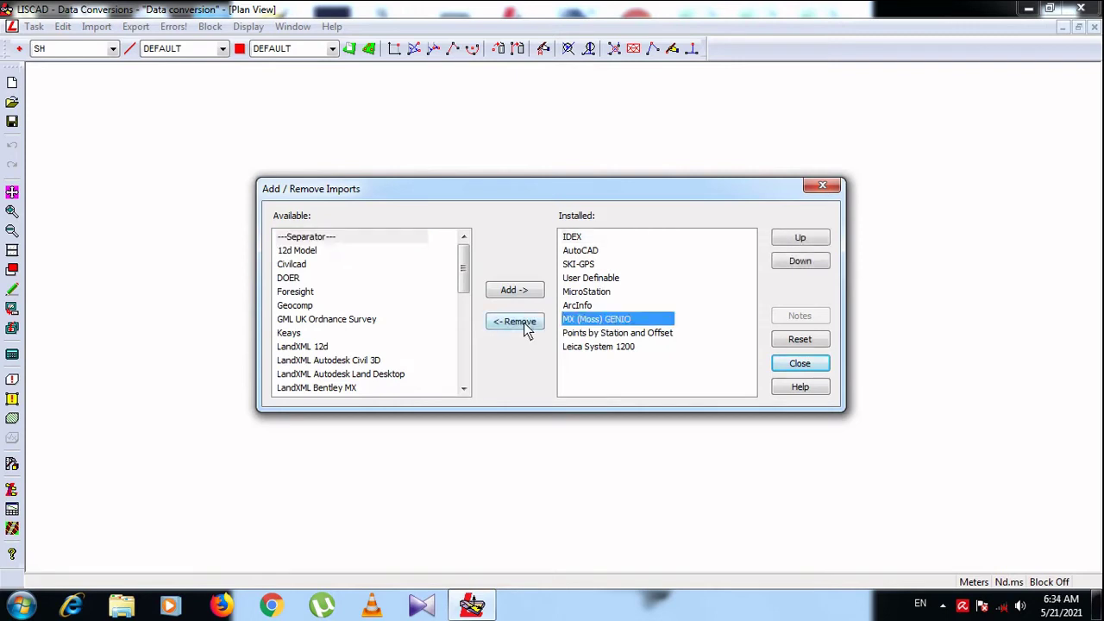
pyautogui.click(518, 322)
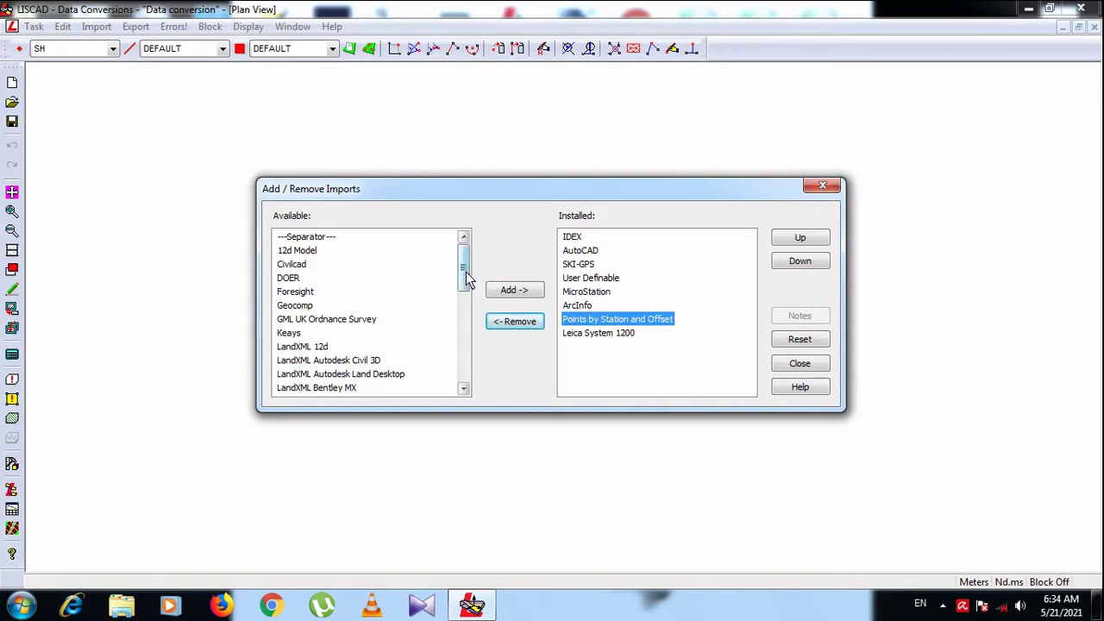
# - Find Leica Viva among the available import formats and add it to the installed ones
pyautogui.moveTo(464, 271); pyautogui.dragTo(463, 374)
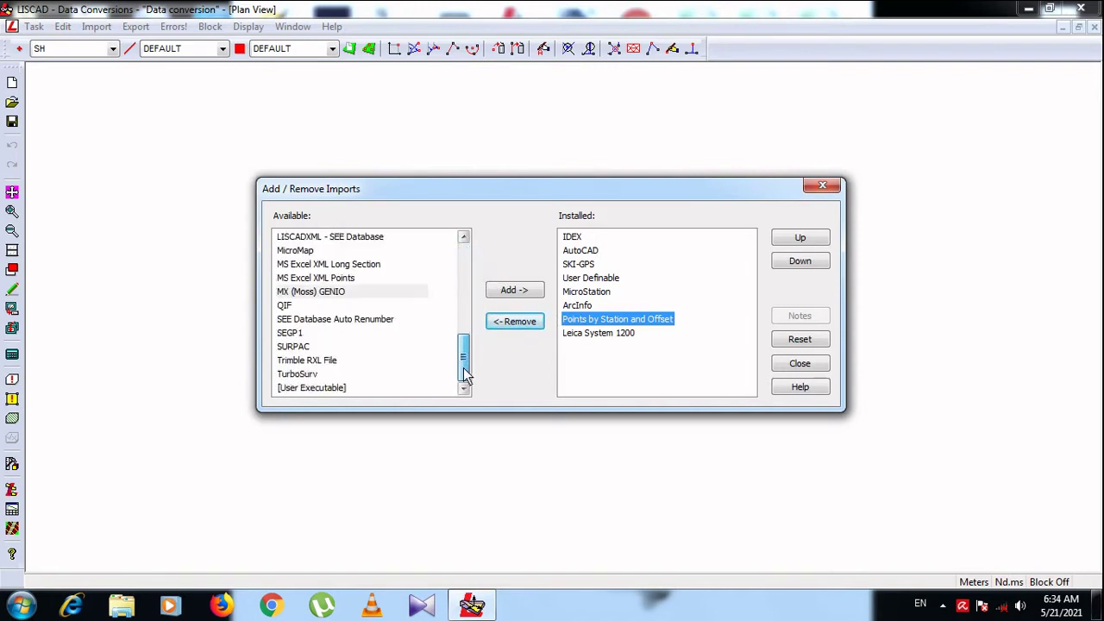
pyautogui.scroll(1, 460, 326)
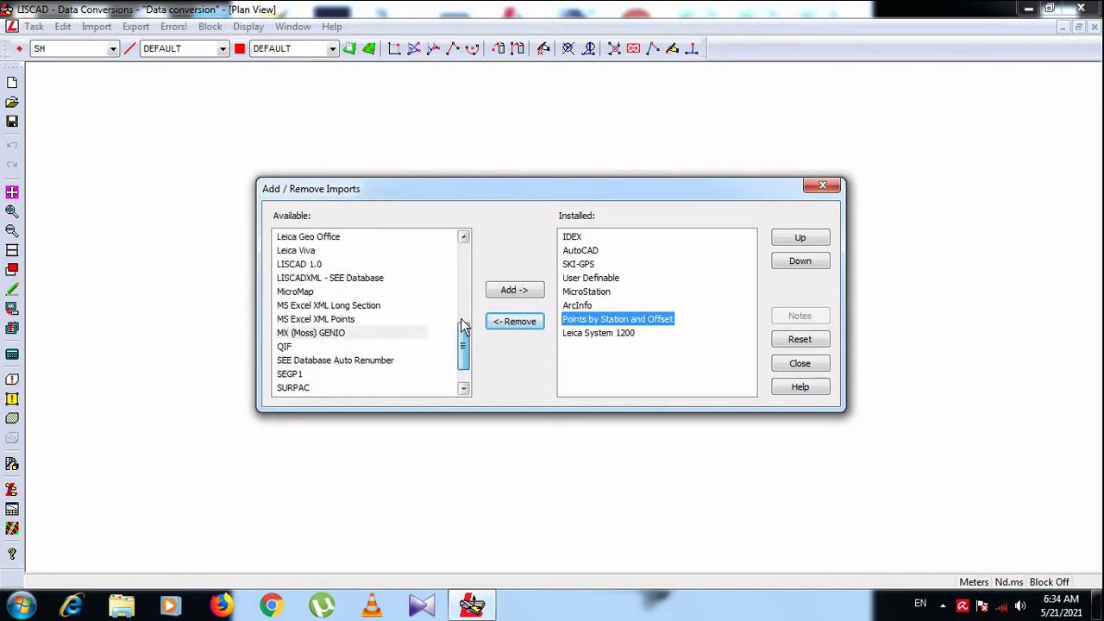
pyautogui.moveTo(461, 321); pyautogui.dragTo(461, 250)
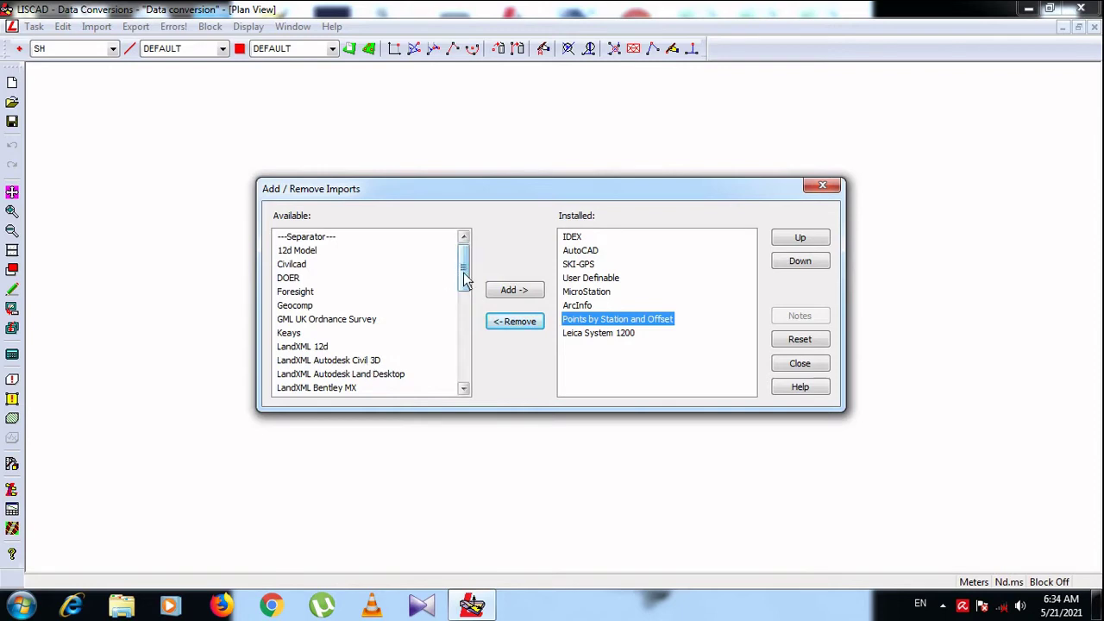
pyautogui.moveTo(466, 278); pyautogui.dragTo(478, 317)
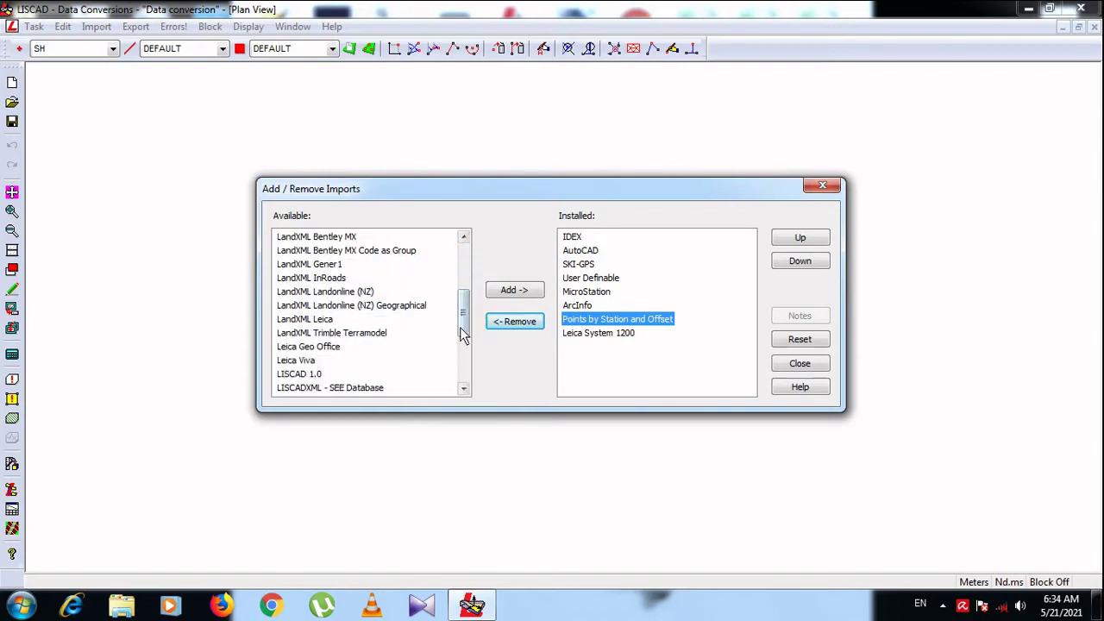
pyautogui.moveTo(463, 330); pyautogui.dragTo(464, 357)
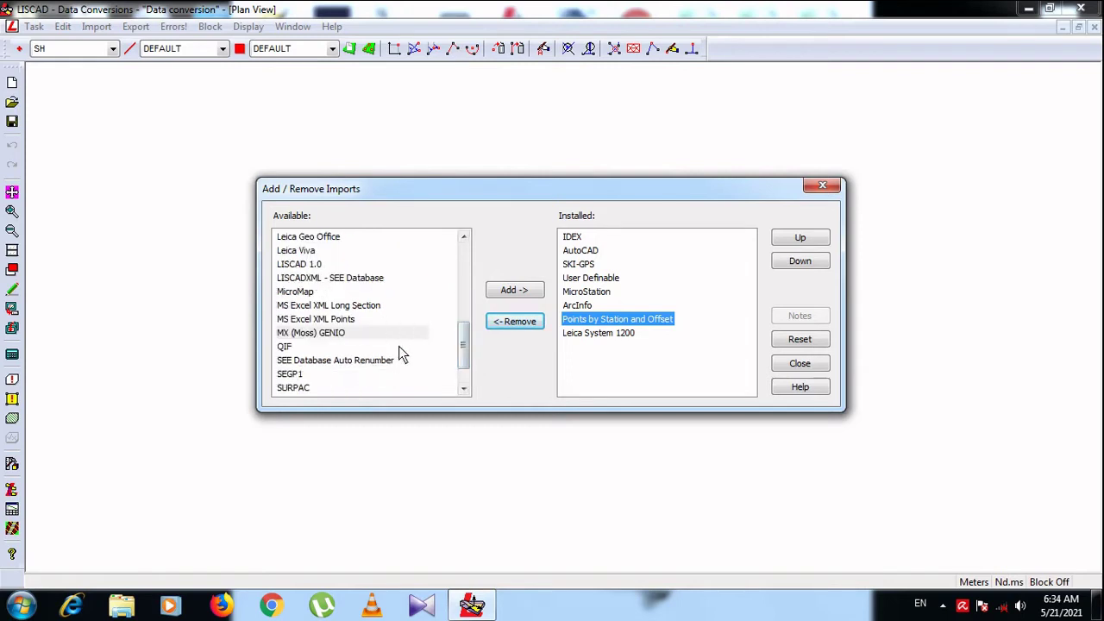
pyautogui.click(352, 306)
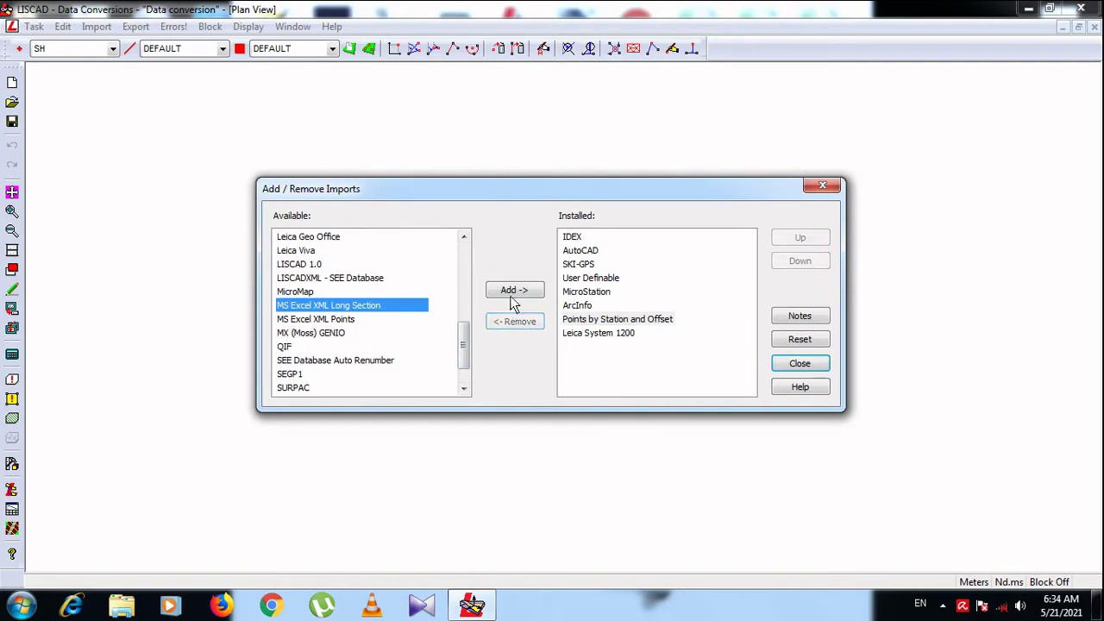
pyautogui.click(298, 251)
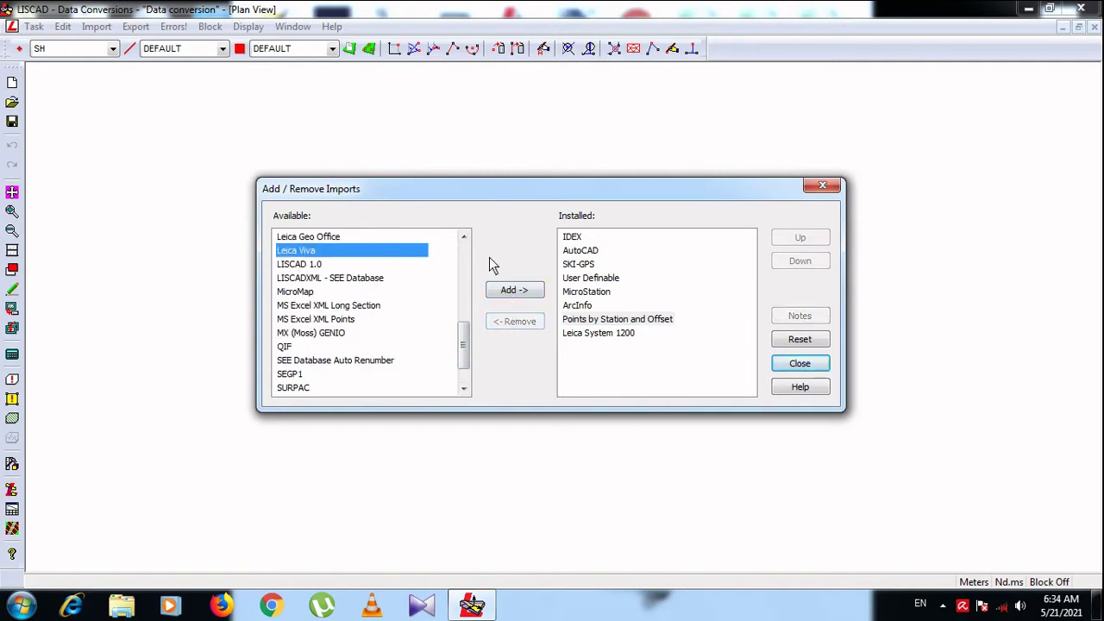
pyautogui.click(513, 290)
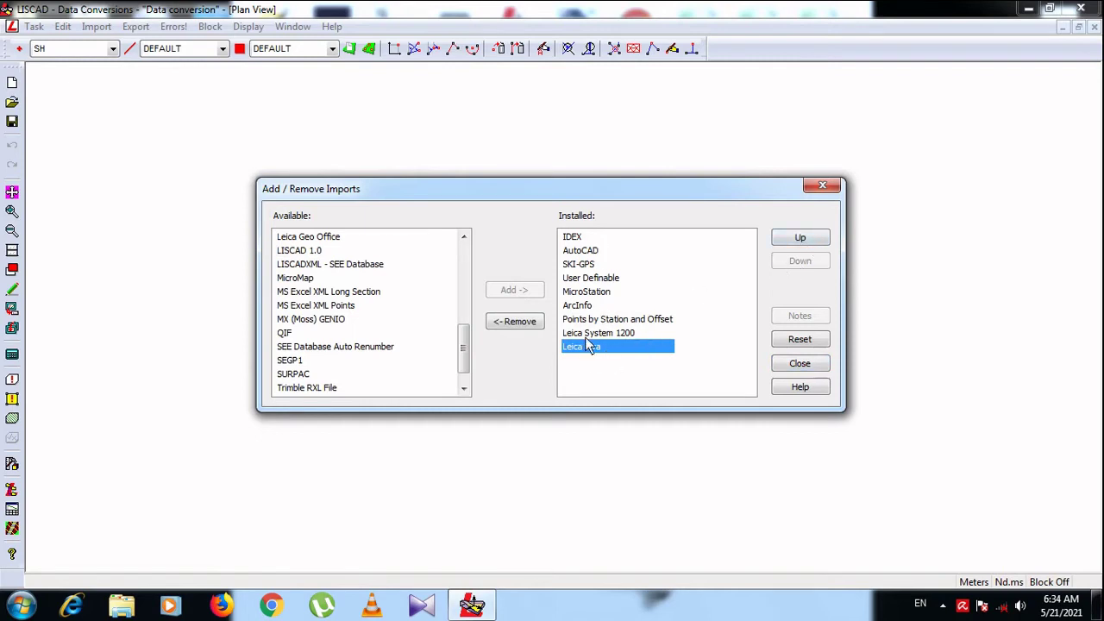
# - Move Leica Viva up to directly below User Definable in the installed import formats and check the resulting import list
pyautogui.click(799, 238)
pyautogui.click(799, 238)
pyautogui.click(799, 238)
pyautogui.click(800, 238)
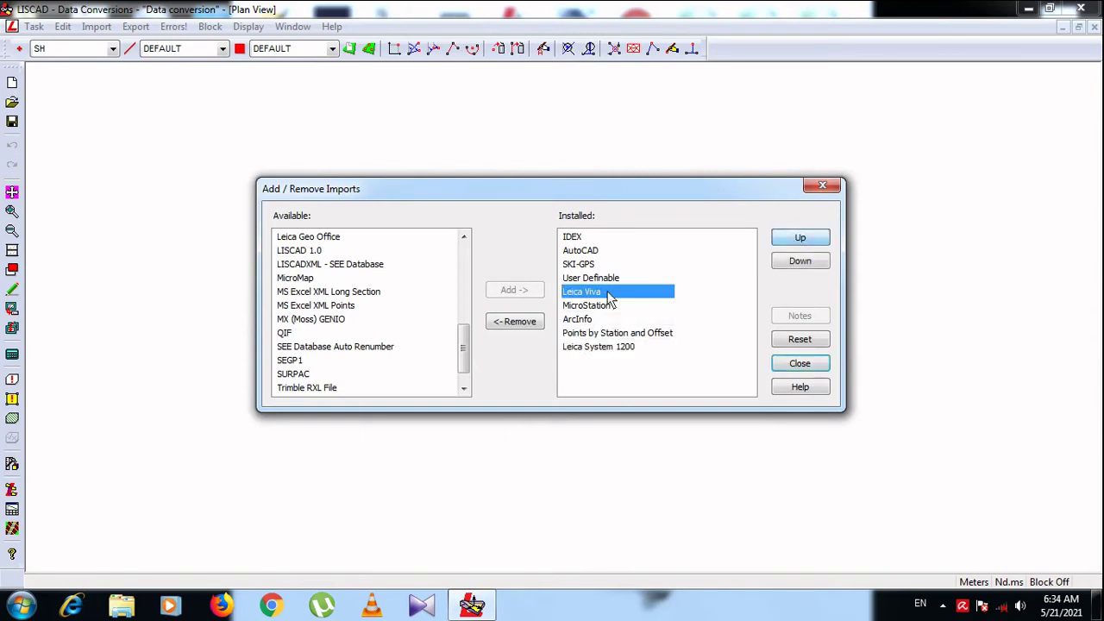
pyautogui.click(801, 368)
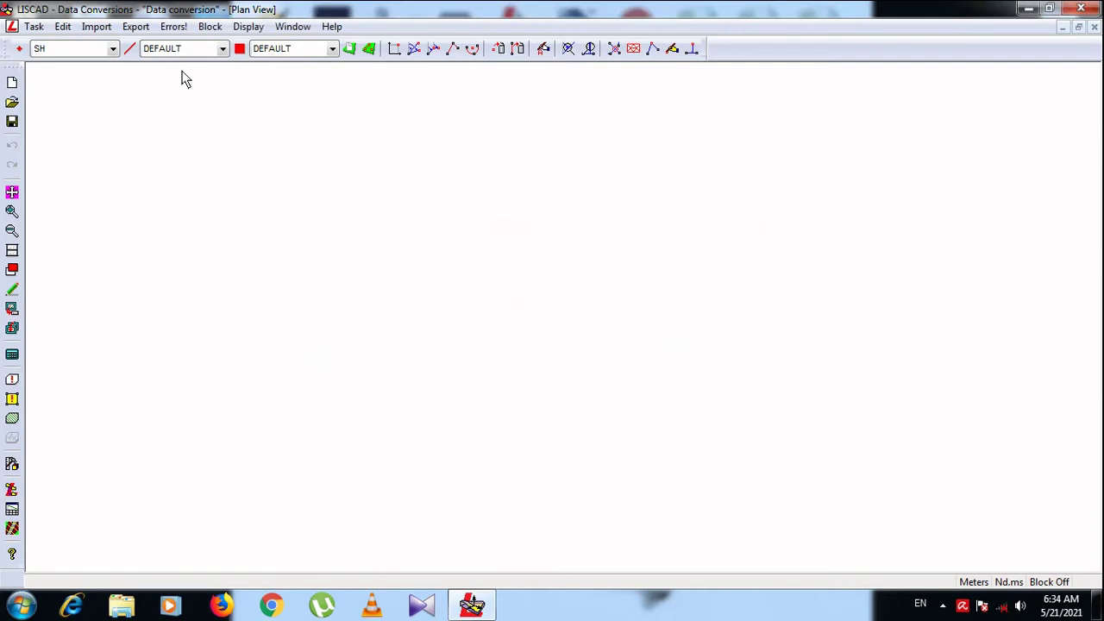
pyautogui.click(96, 27)
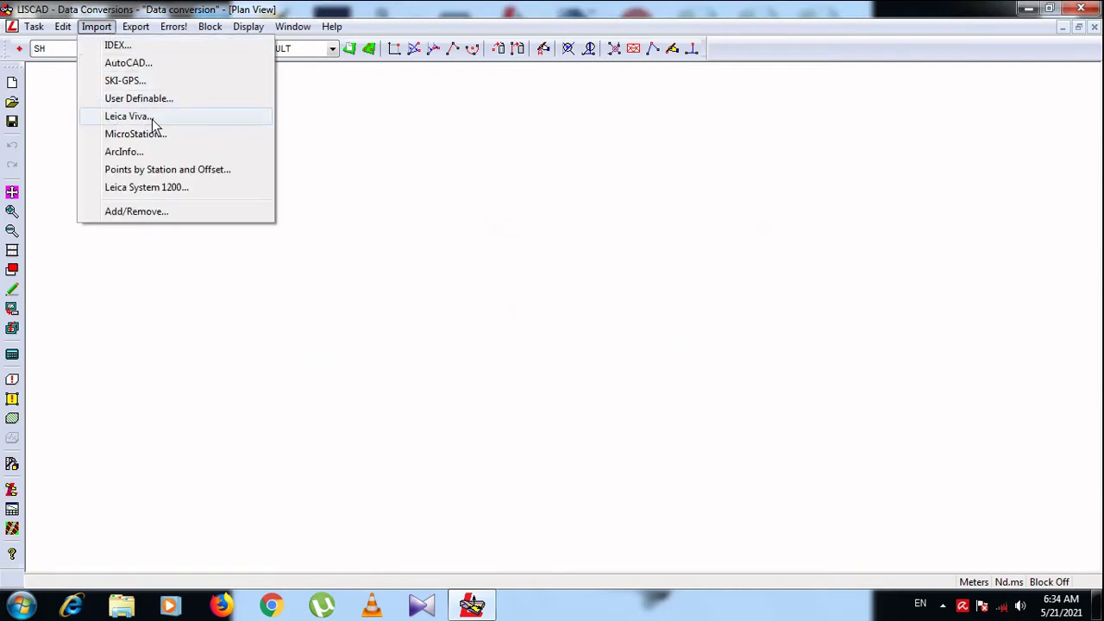
# - Remove MX (Moss) GENIO from the installed export formats and check the resulting export list
pyautogui.moveTo(136, 33)
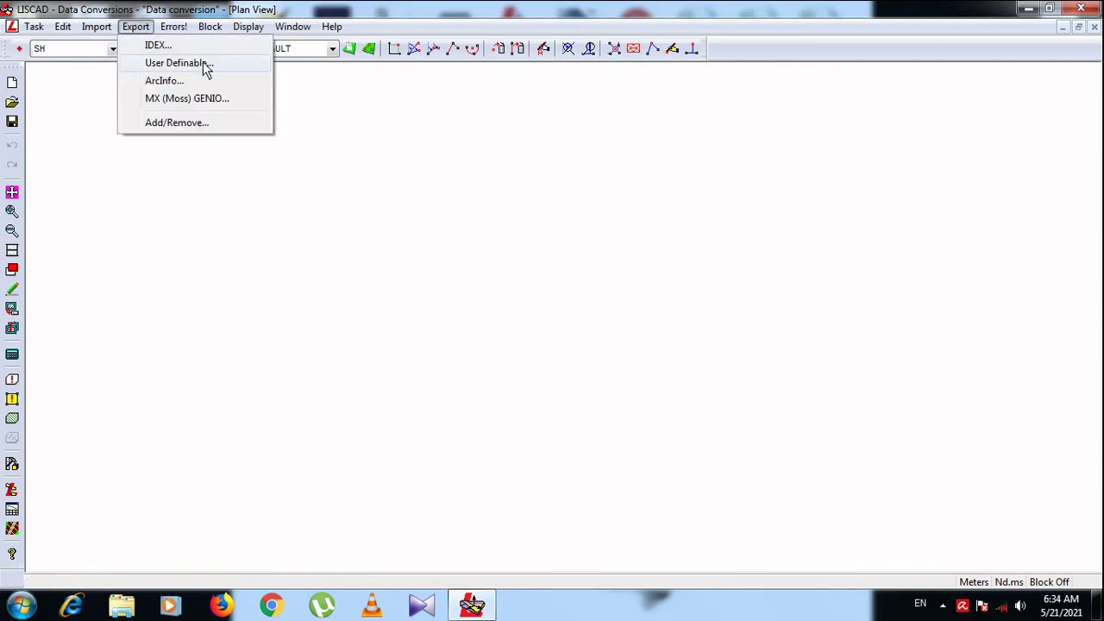
pyautogui.click(181, 123)
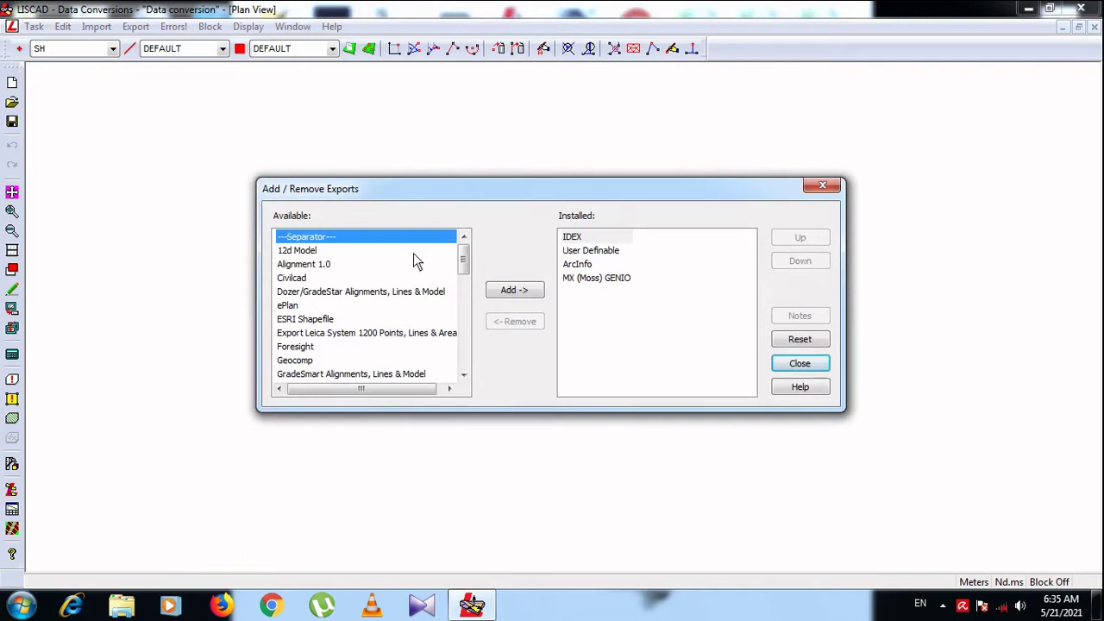
pyautogui.click(573, 278)
pyautogui.click(490, 323)
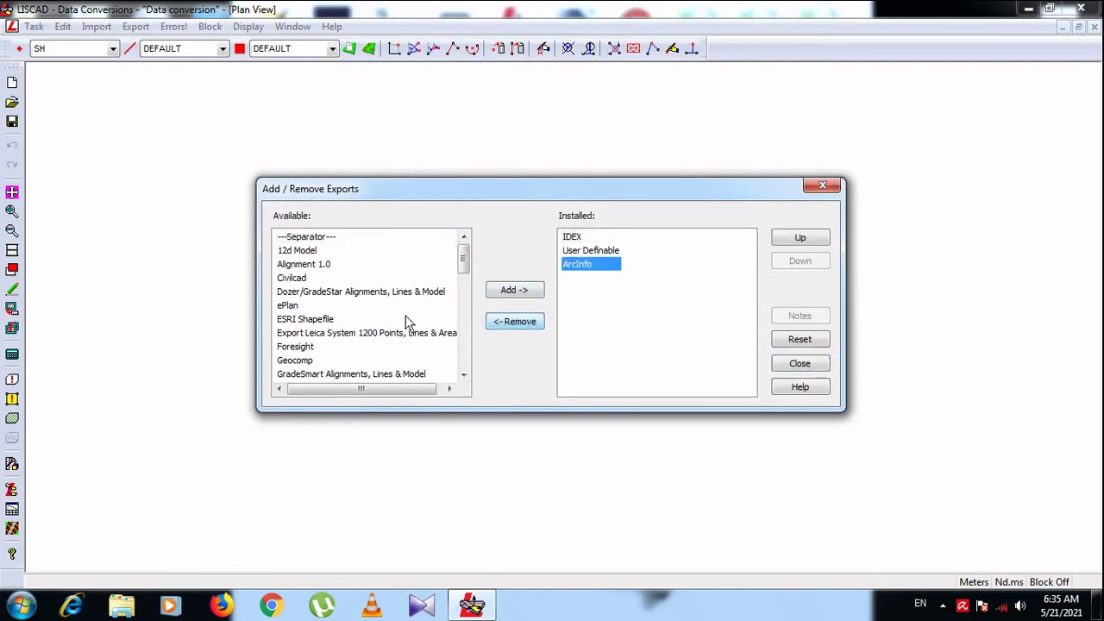
pyautogui.click(799, 364)
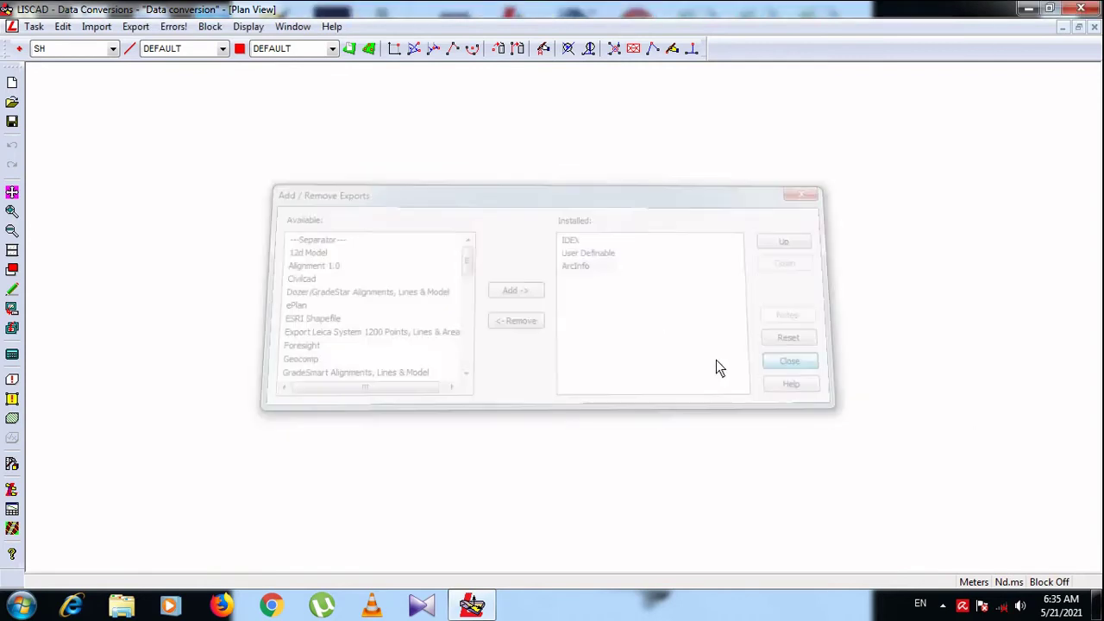
pyautogui.click(133, 26)
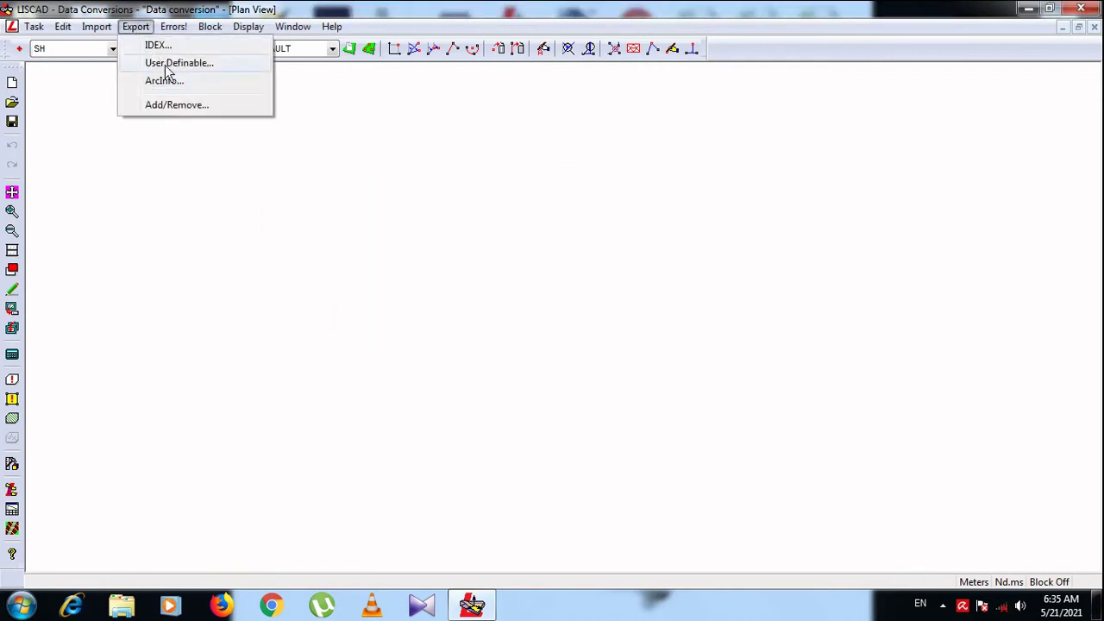
pyautogui.click(164, 143)
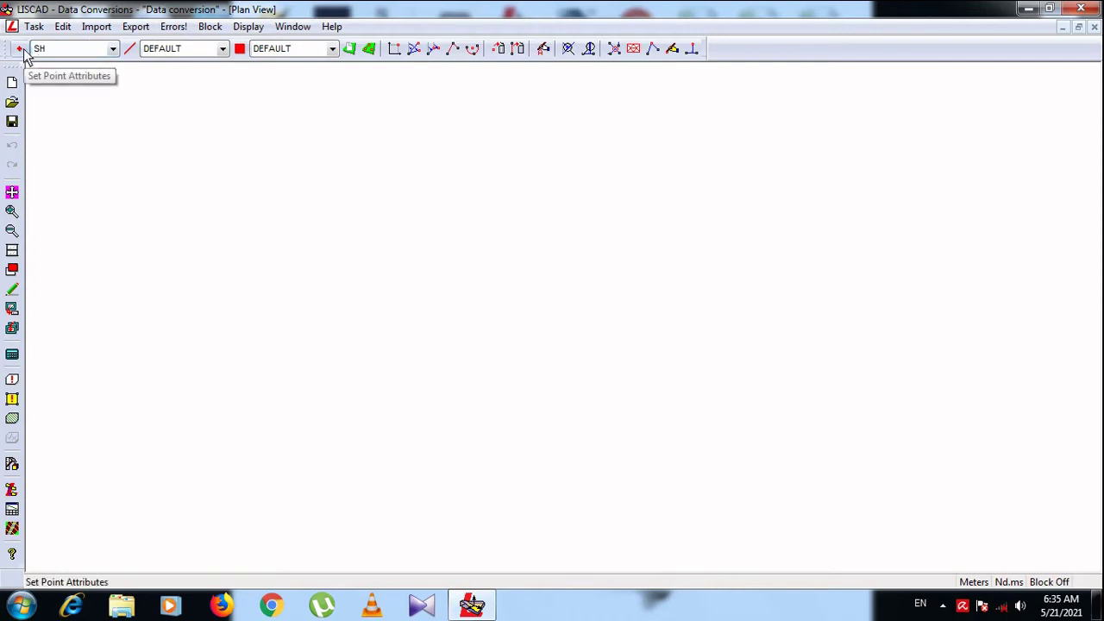
# - Open the ibrat CSV file in Excel from the User Definable import's file selection and examine its column order and codes
pyautogui.click(98, 27)
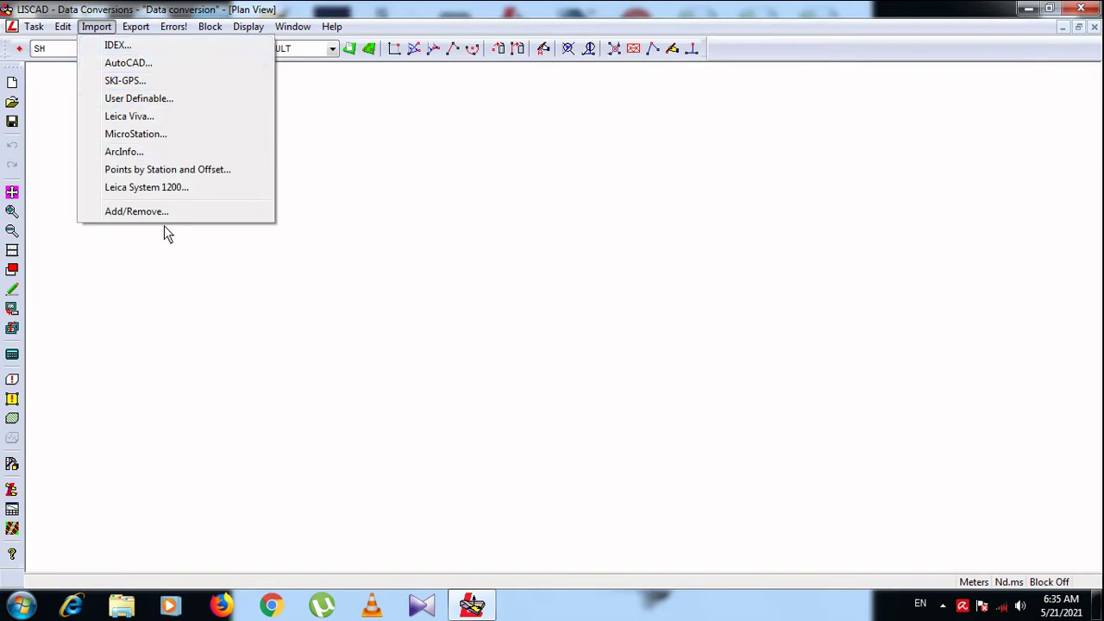
pyautogui.click(163, 100)
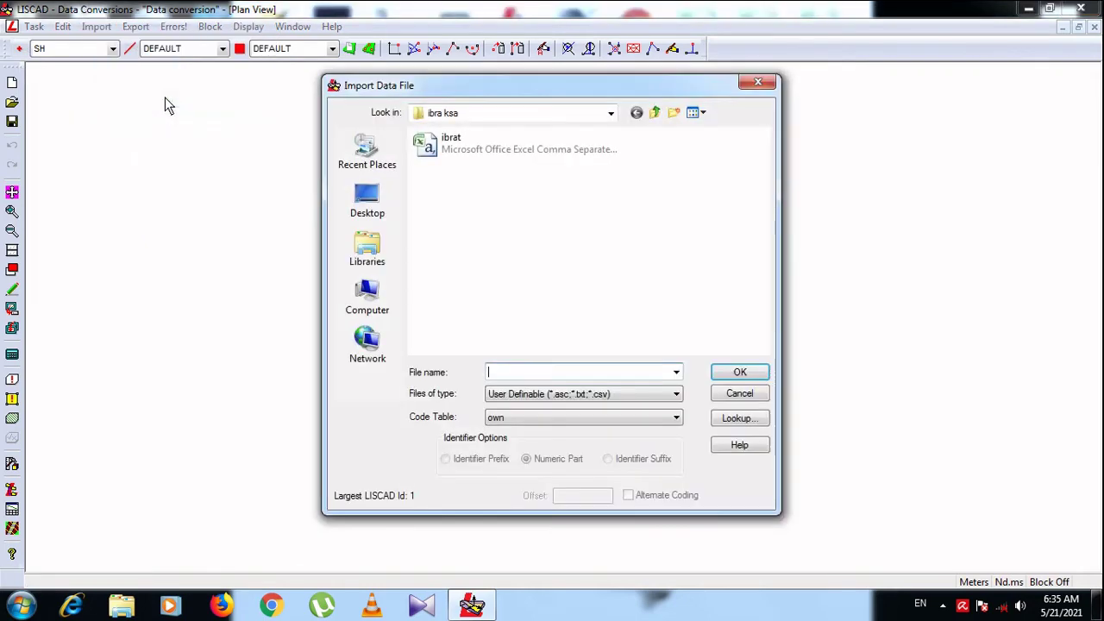
pyautogui.rightClick(488, 149)
pyautogui.click(535, 181)
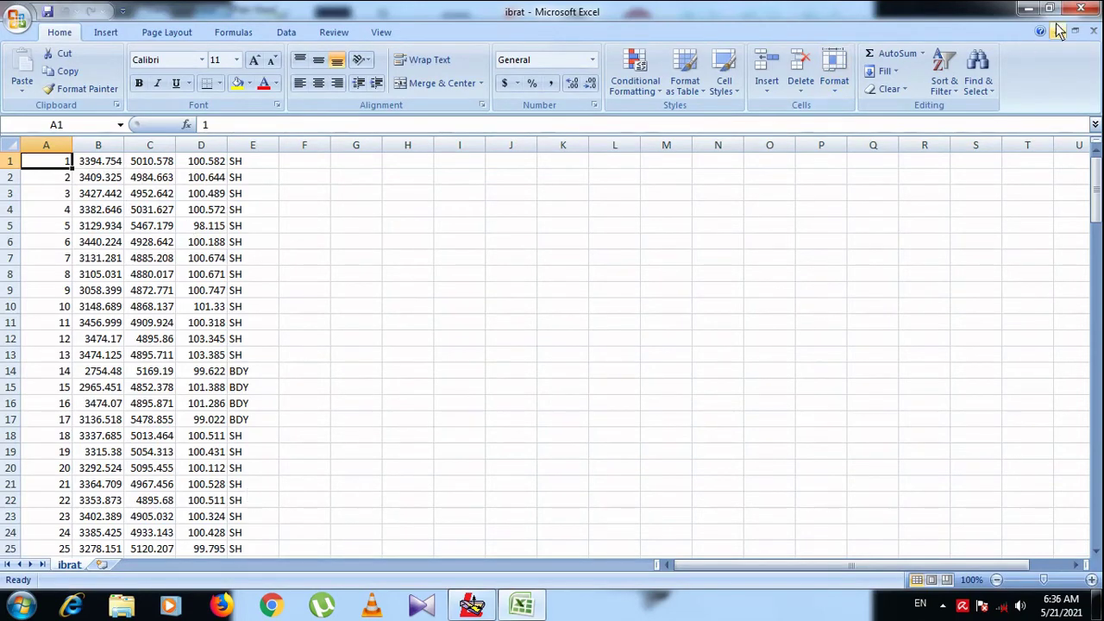
pyautogui.click(1080, 9)
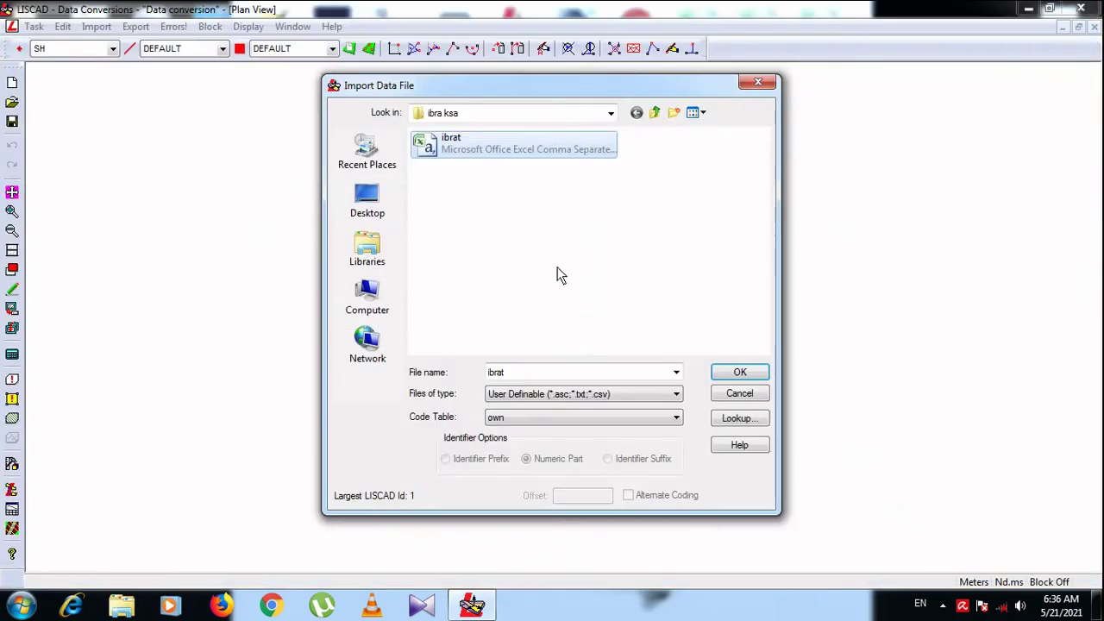
pyautogui.click(754, 376)
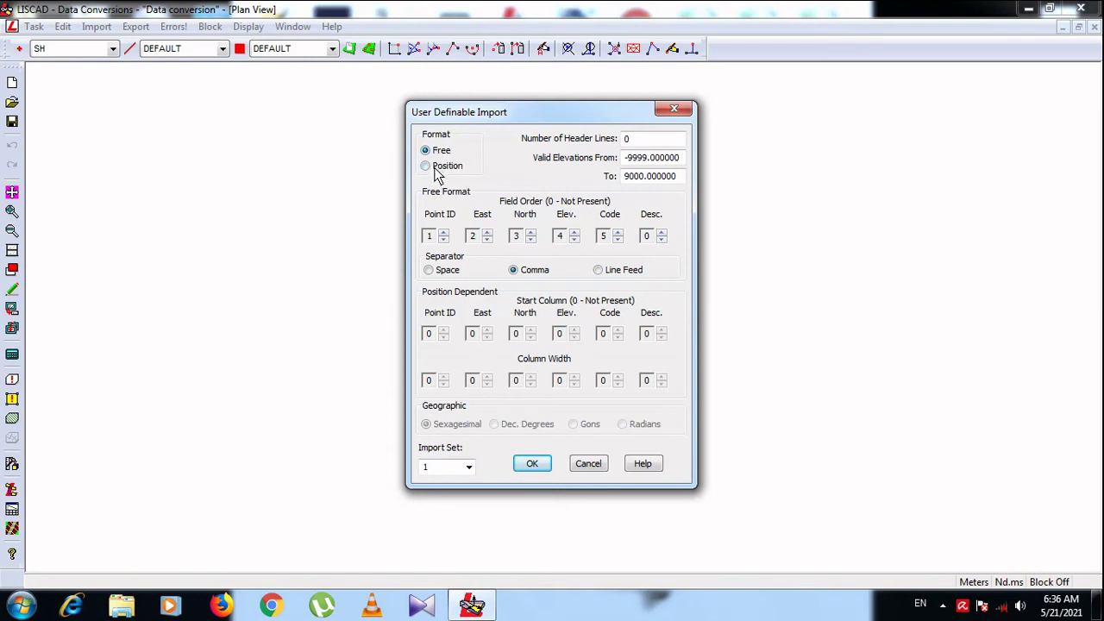
pyautogui.click(437, 170)
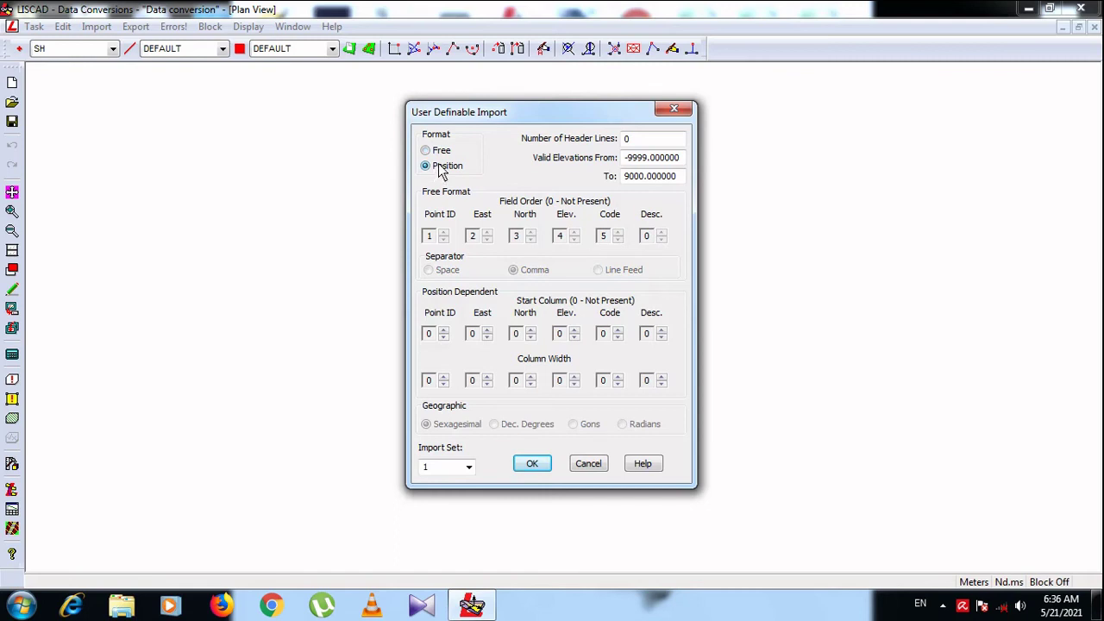
pyautogui.click(444, 152)
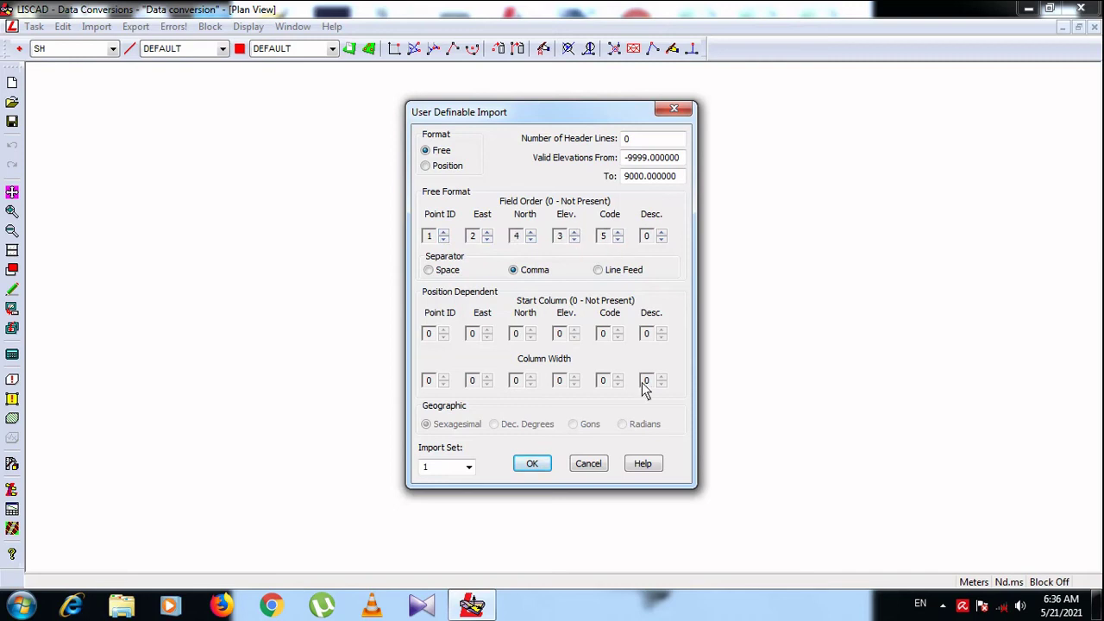
pyautogui.click(597, 463)
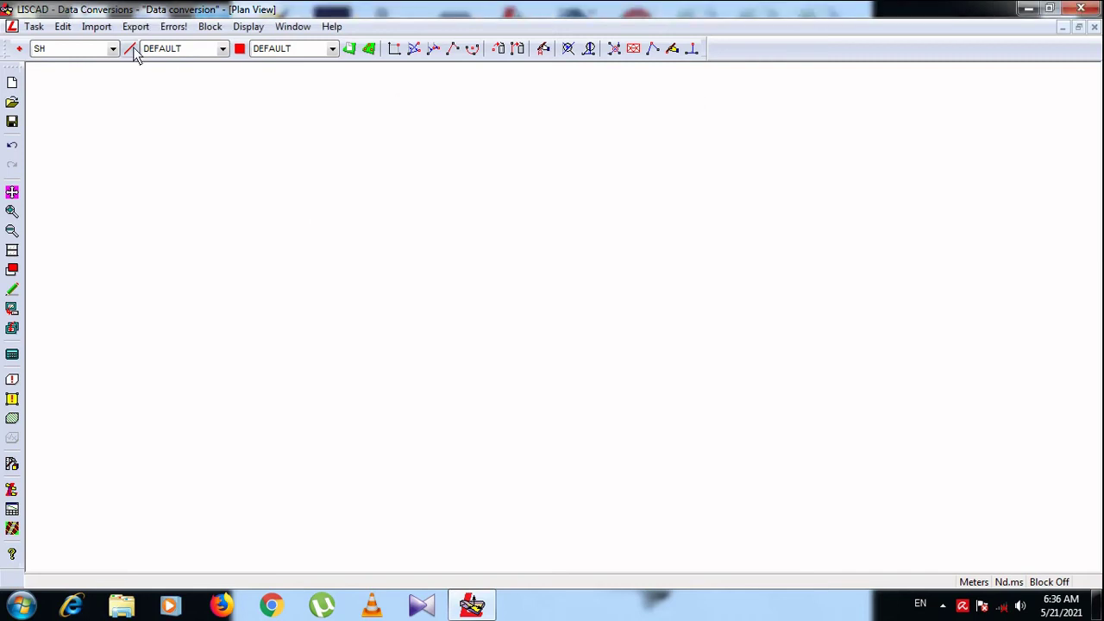
pyautogui.click(94, 26)
pyautogui.click(158, 98)
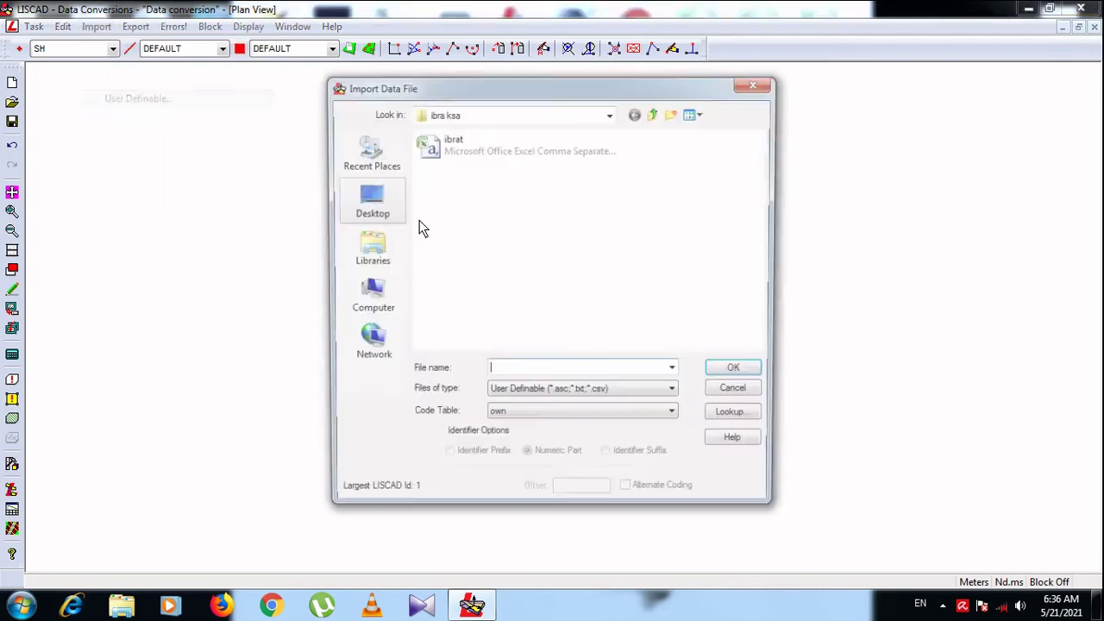
pyautogui.click(491, 146)
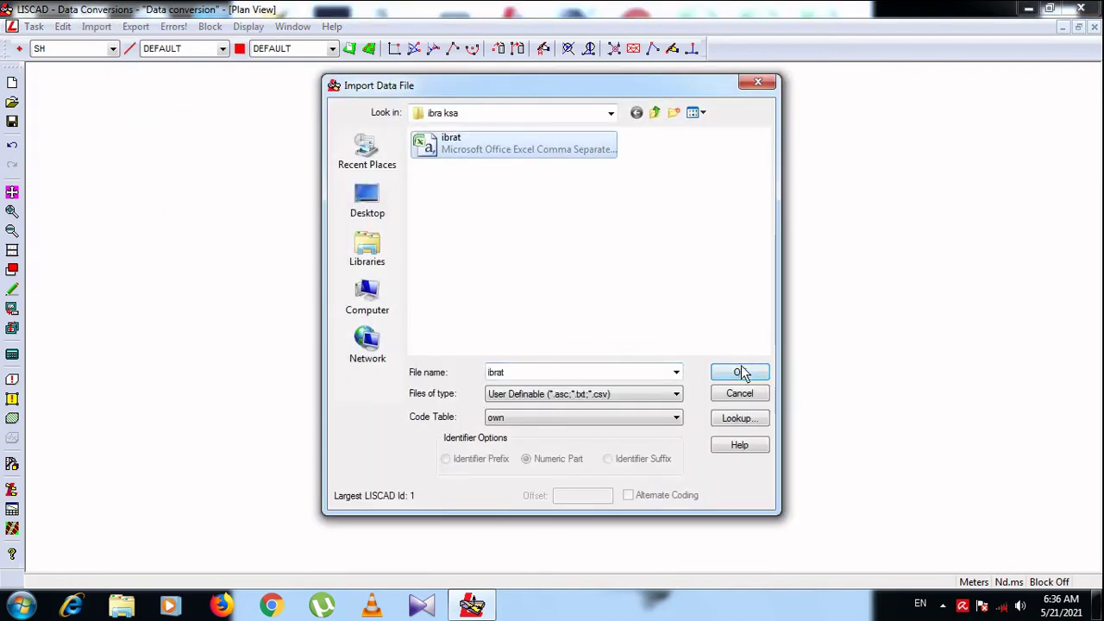
pyautogui.click(739, 372)
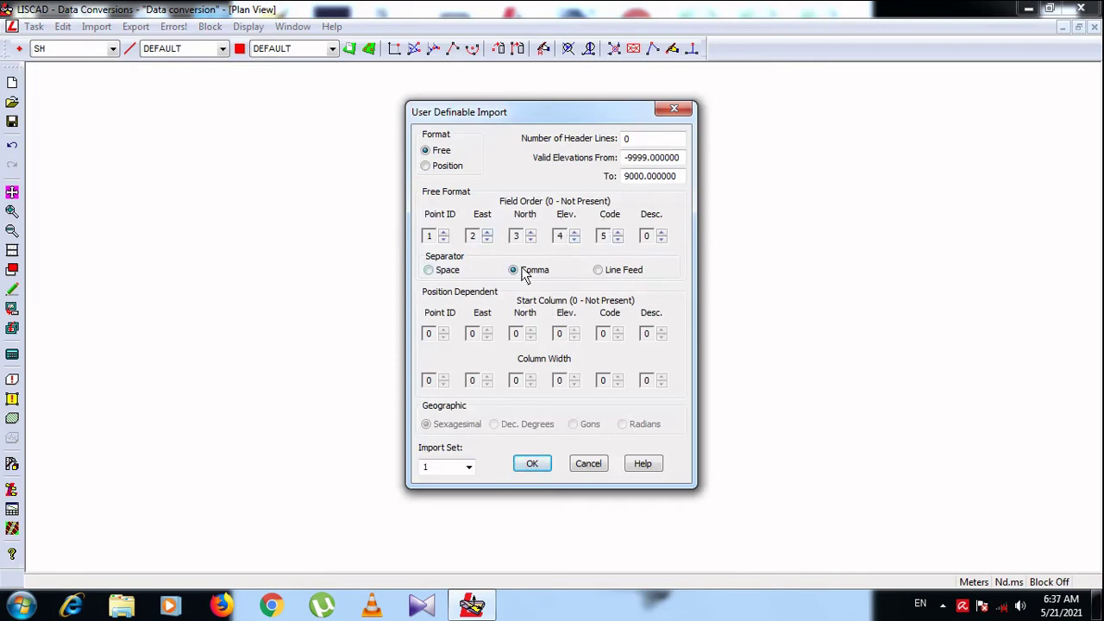
pyautogui.click(124, 611)
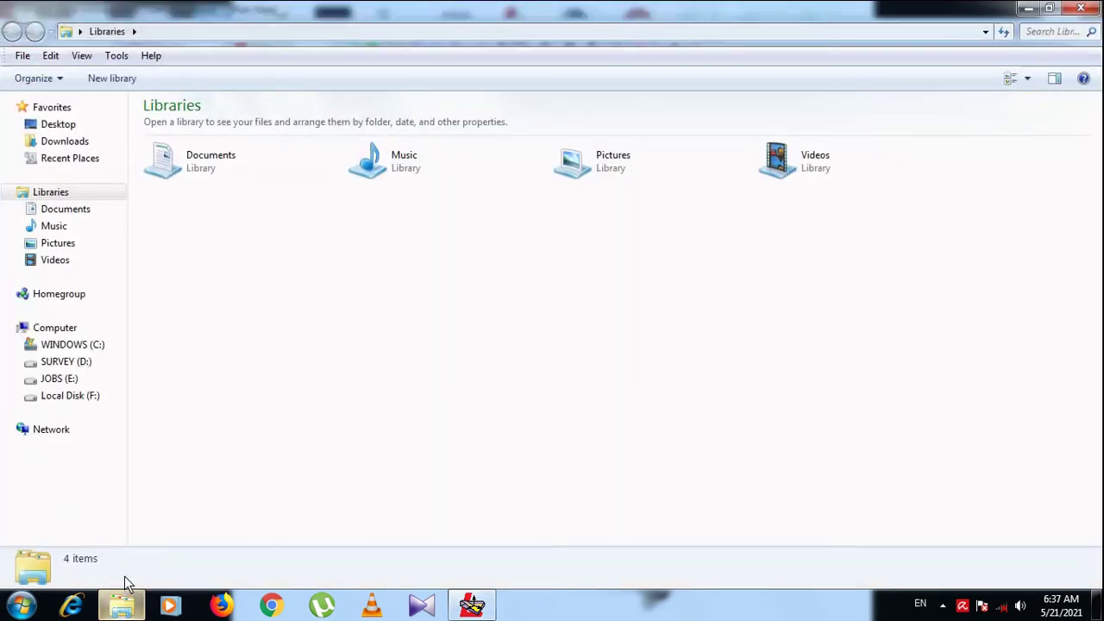
pyautogui.click(120, 607)
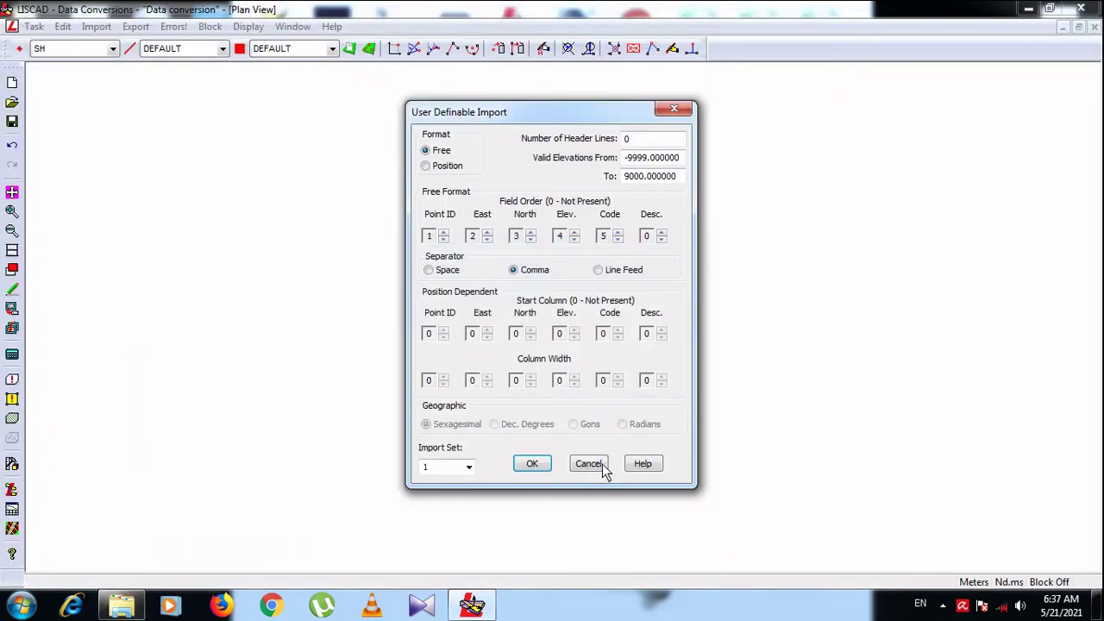
pyautogui.click(595, 464)
# - Import the ibrat CSV file through the User Definable format, using the own code table and the comma-separated free format
pyautogui.click(83, 29)
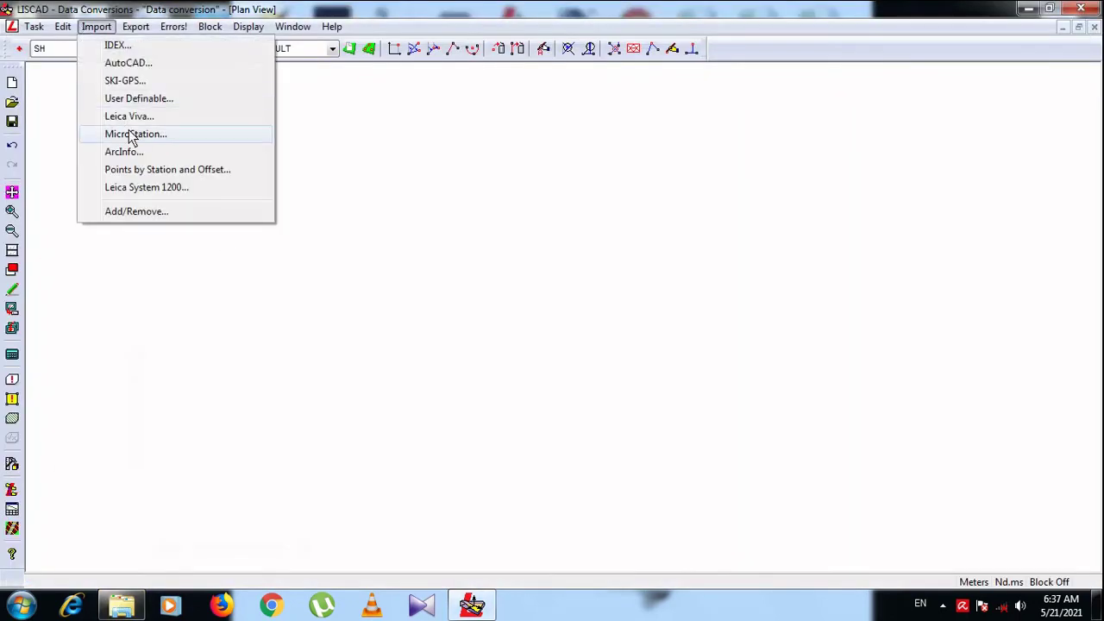
pyautogui.click(141, 98)
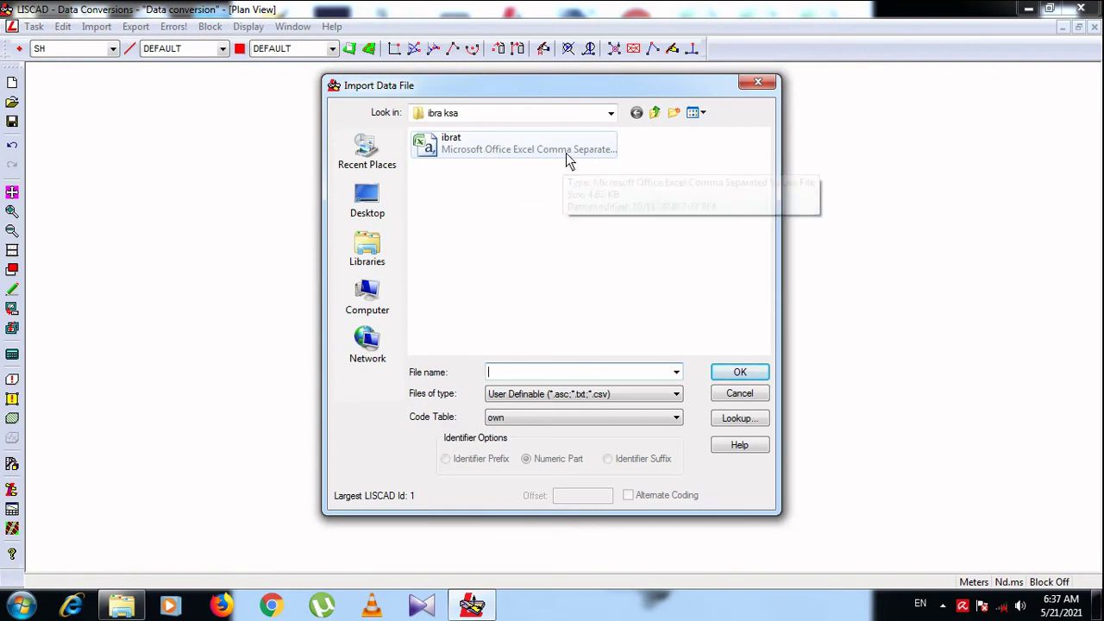
pyautogui.click(466, 155)
pyautogui.click(730, 372)
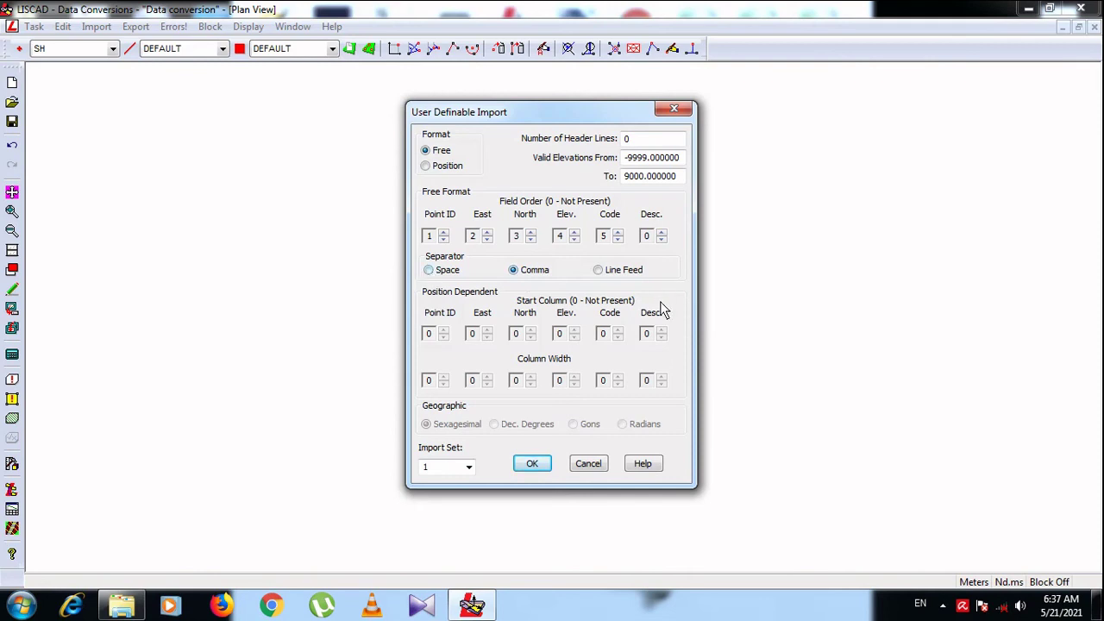
pyautogui.click(533, 464)
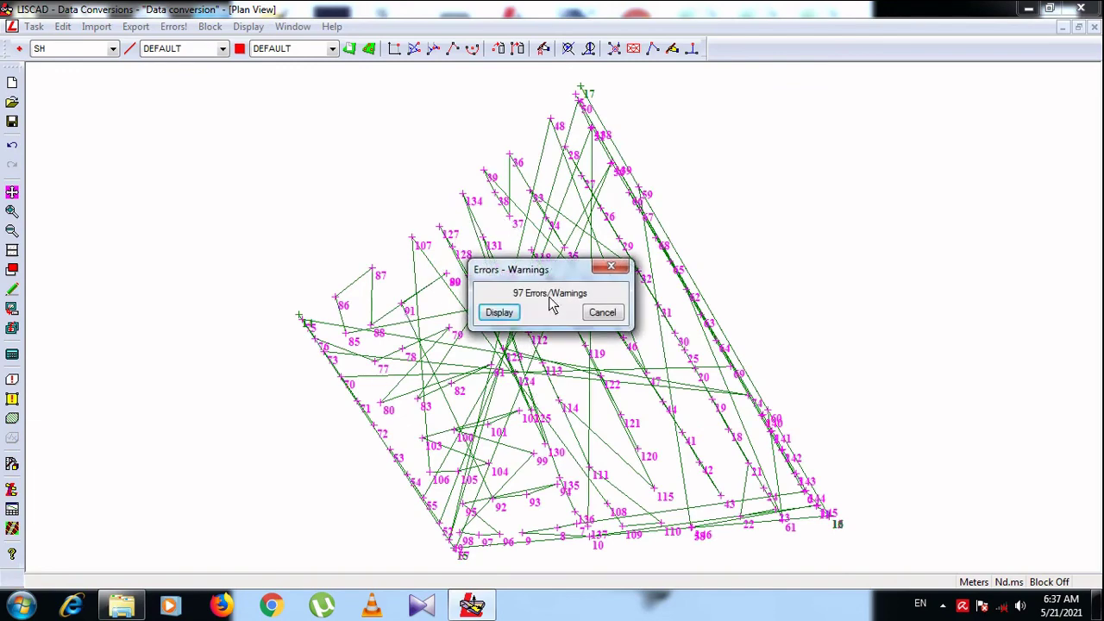
# - Display the data import errors and warnings report, read it through to the end and close it
pyautogui.click(502, 313)
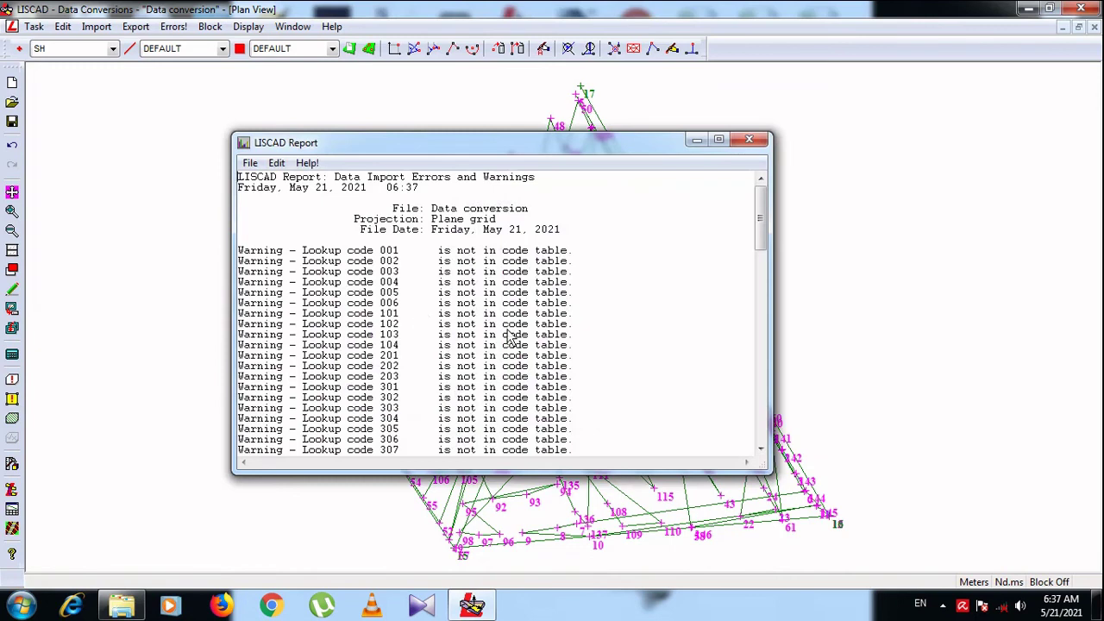
pyautogui.moveTo(761, 220); pyautogui.dragTo(667, 441)
pyautogui.moveTo(761, 397); pyautogui.dragTo(532, 458)
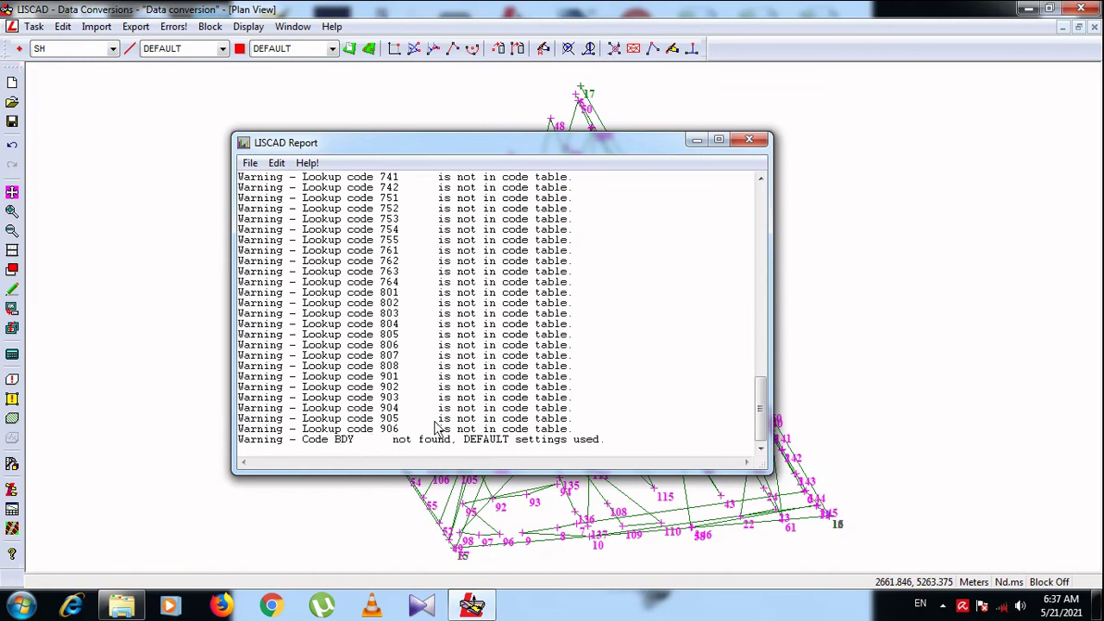
pyautogui.moveTo(758, 405); pyautogui.dragTo(759, 203)
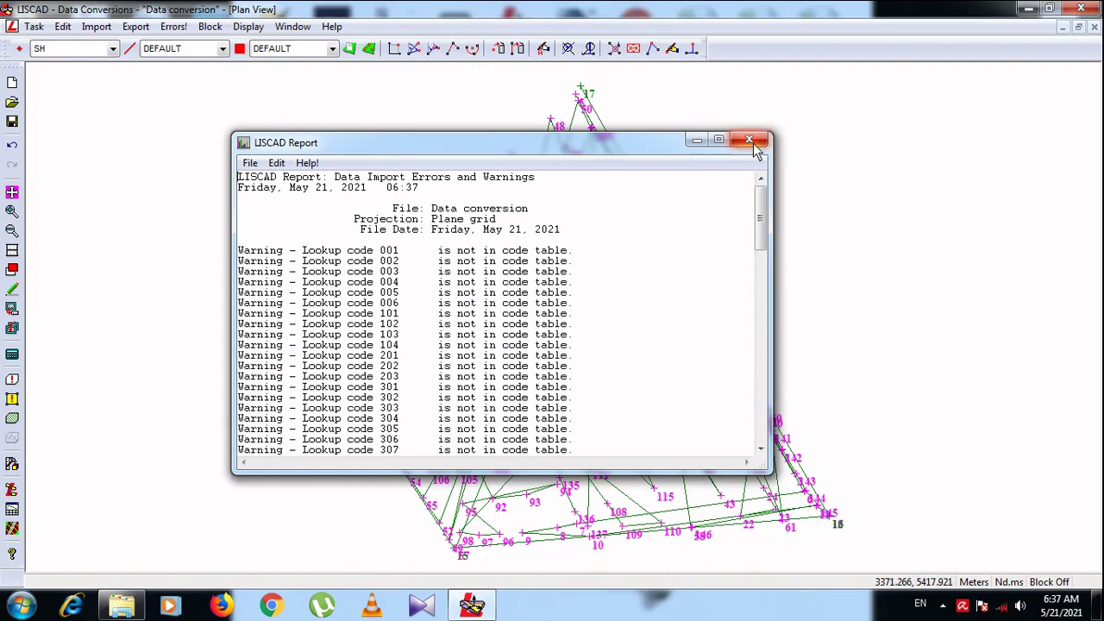
pyautogui.click(748, 141)
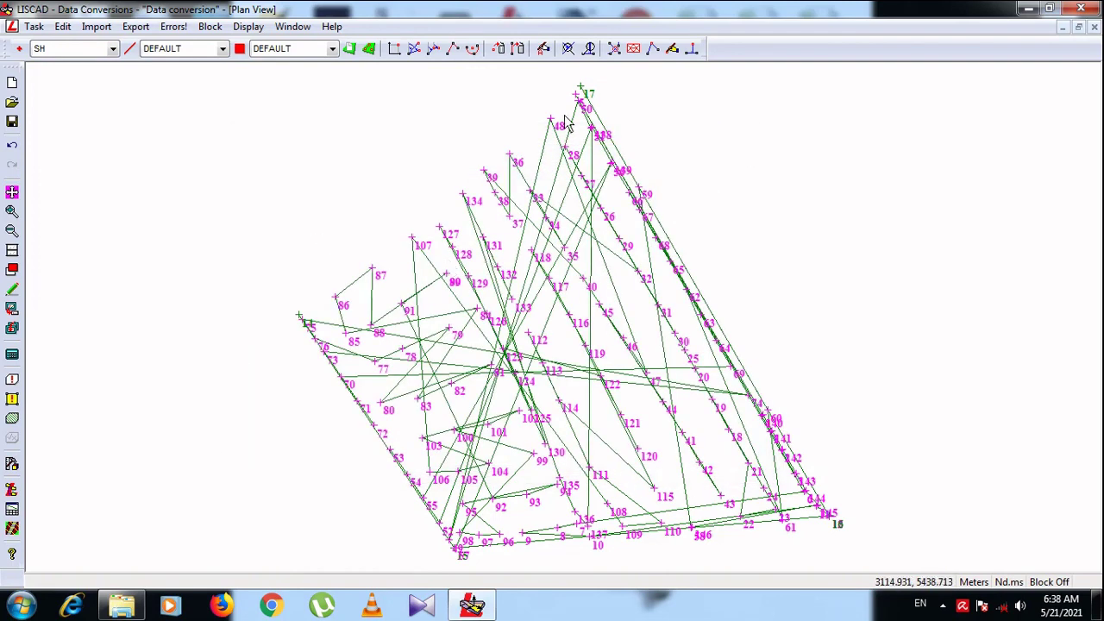
# - Delete all the lines connecting the imported points in the plan view, keeping their associated points
pyautogui.click(516, 50)
pyautogui.click(414, 279)
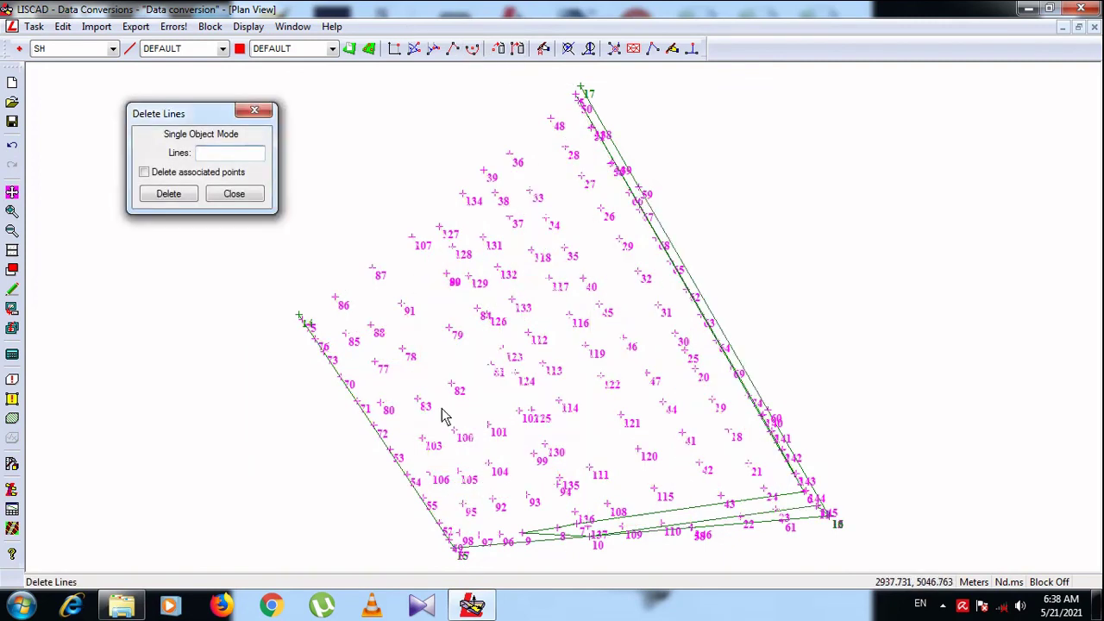
pyautogui.click(699, 514)
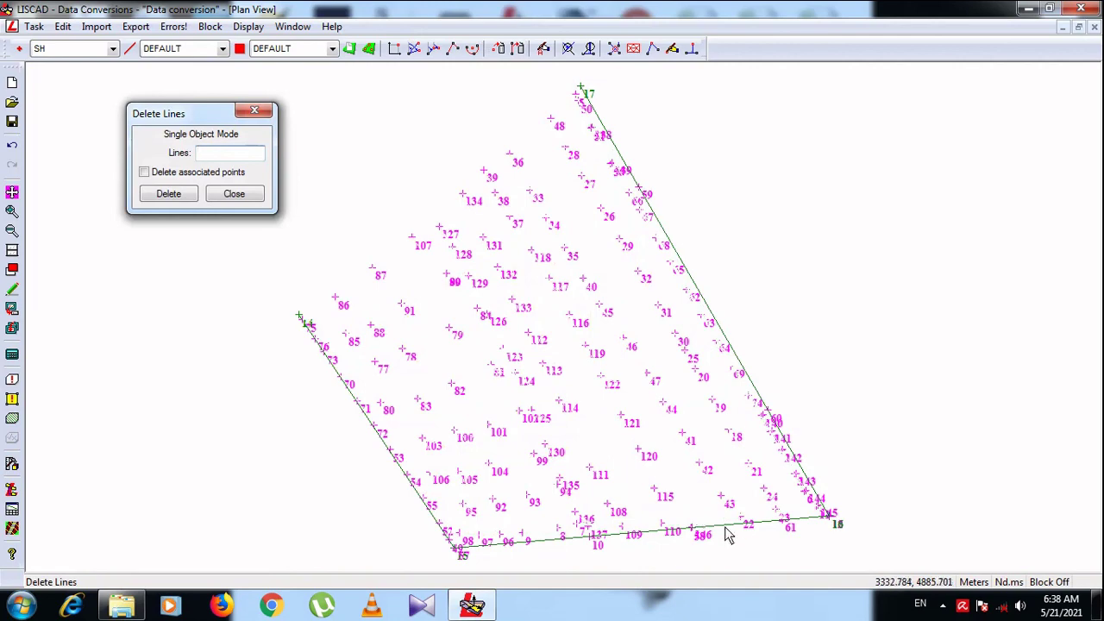
pyautogui.click(723, 533)
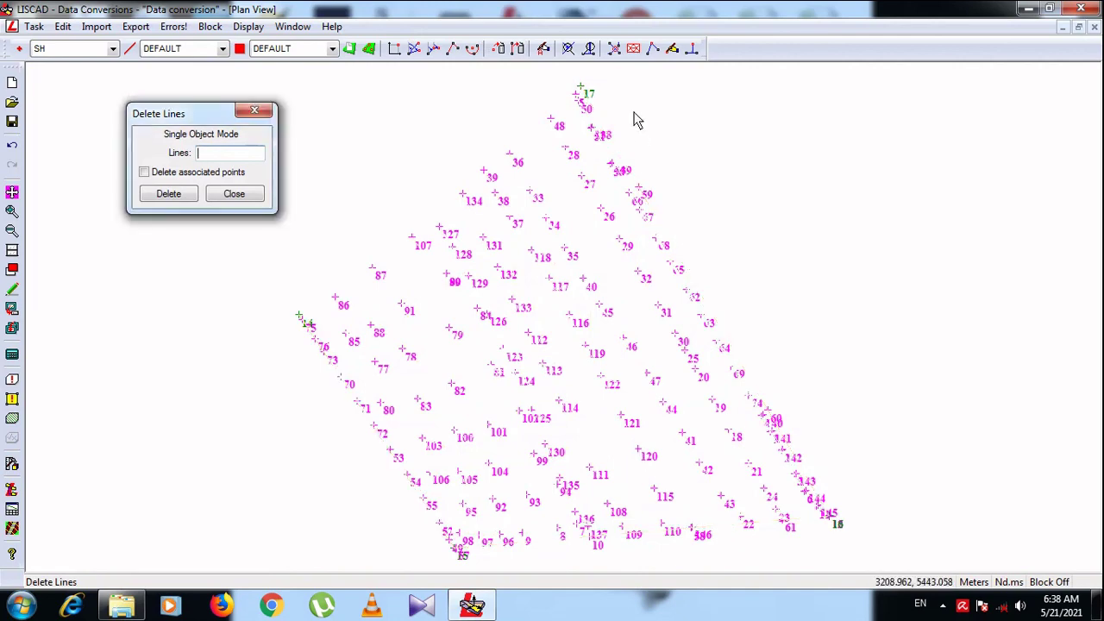